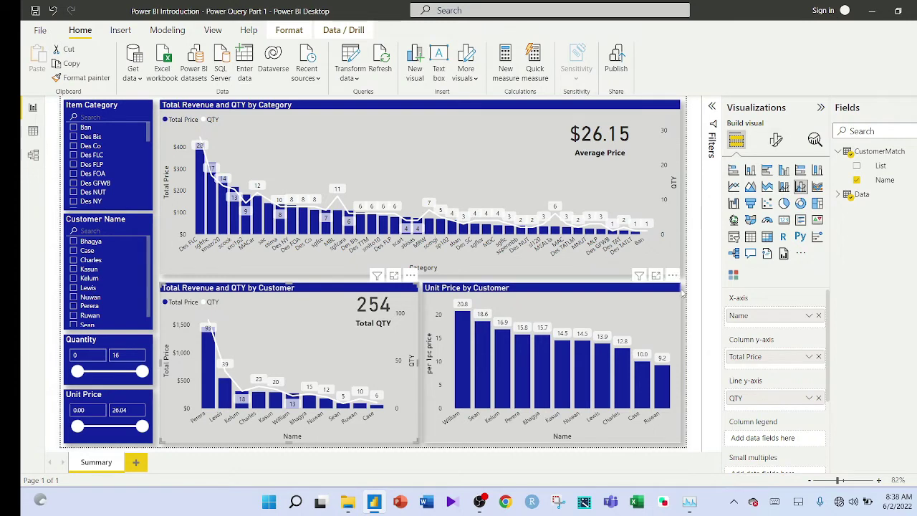
- Open the Power Query Editor and view the CustomerMatch query, returning to the Data query
mouse_move(421, 227)
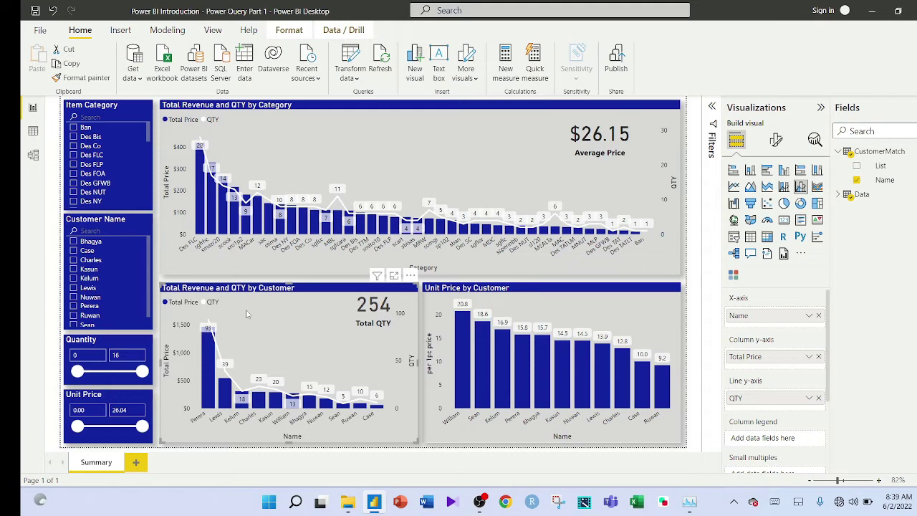
left_click(358, 57)
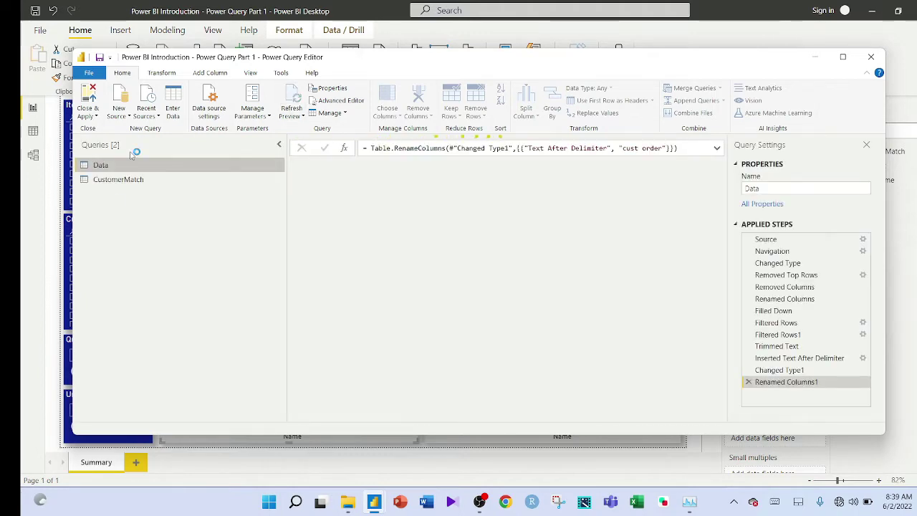
left_click(159, 182)
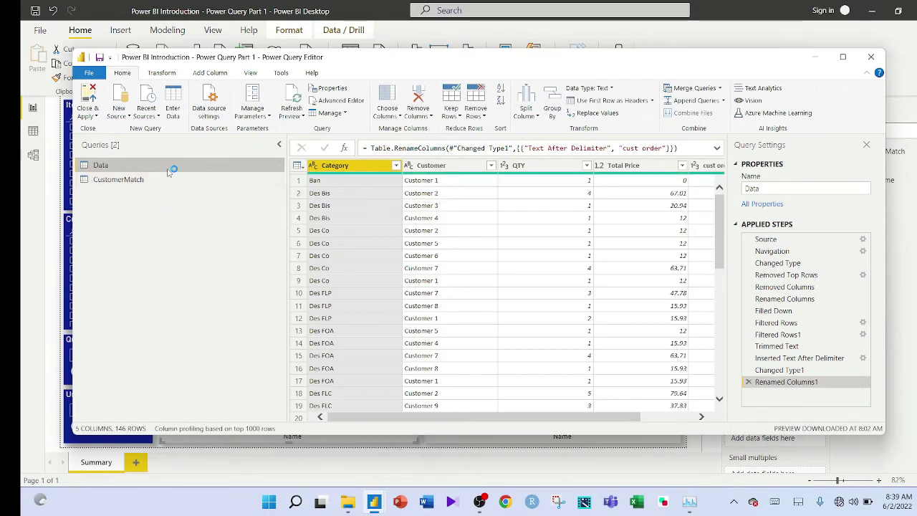
left_click(162, 181)
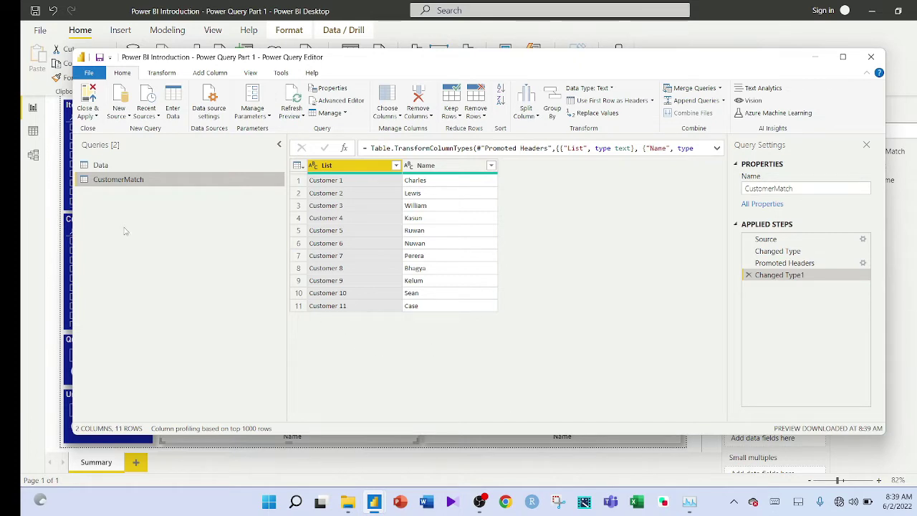
left_click(132, 166)
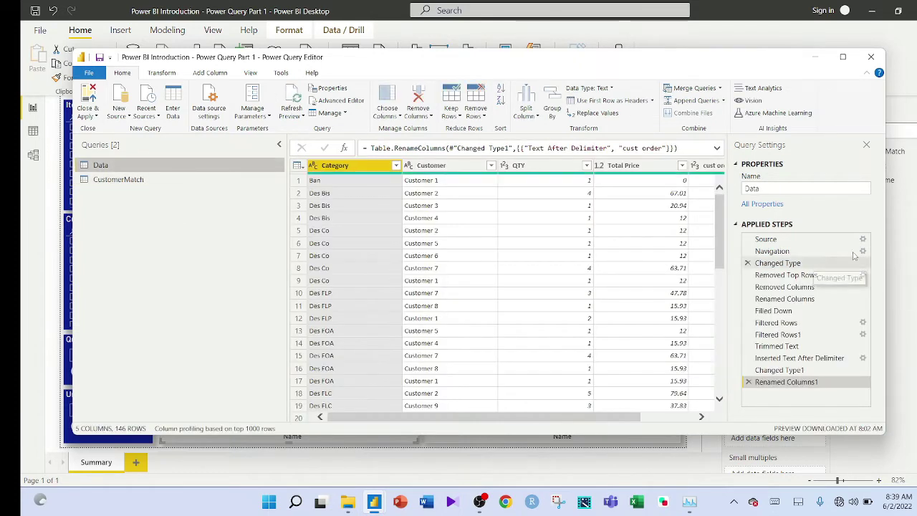
- Inspect the Source step of the CustomerMatch query, then show the Data query in a maximized editor window
left_click(183, 180)
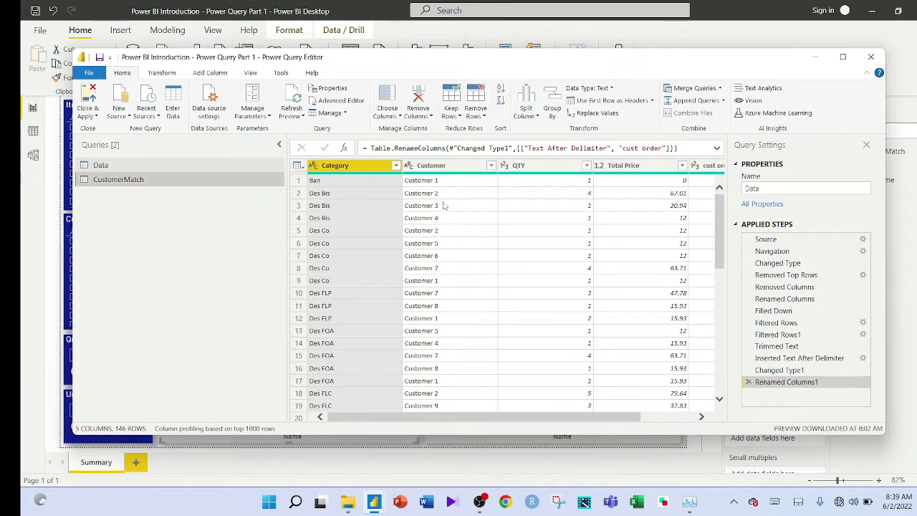
left_click(815, 240)
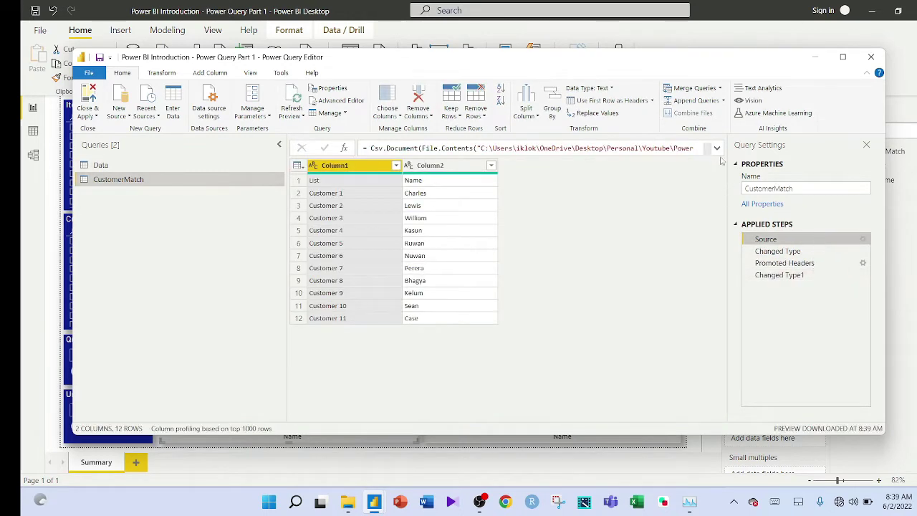
left_click(184, 166)
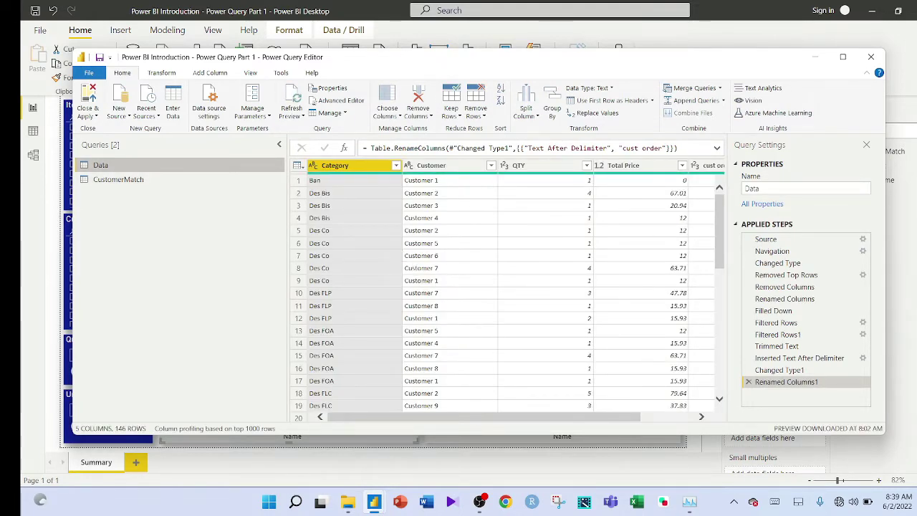
left_click(842, 56)
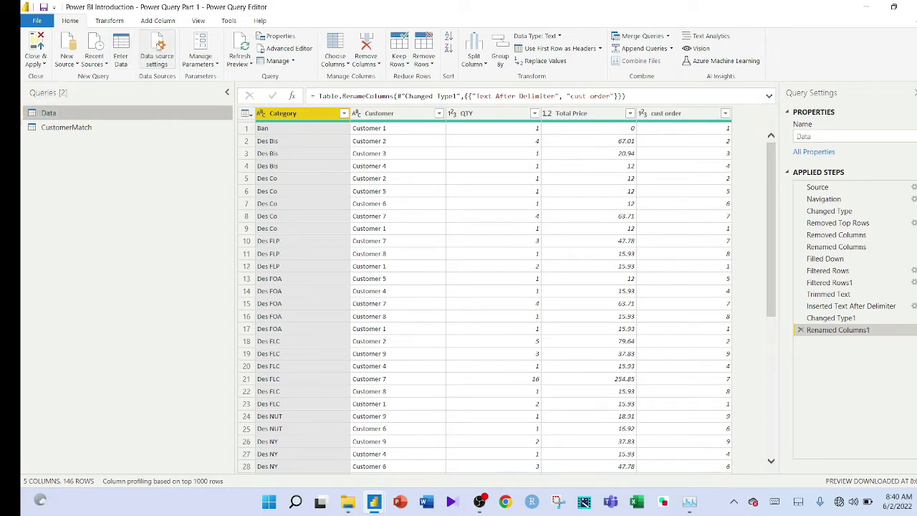
left_click(217, 65)
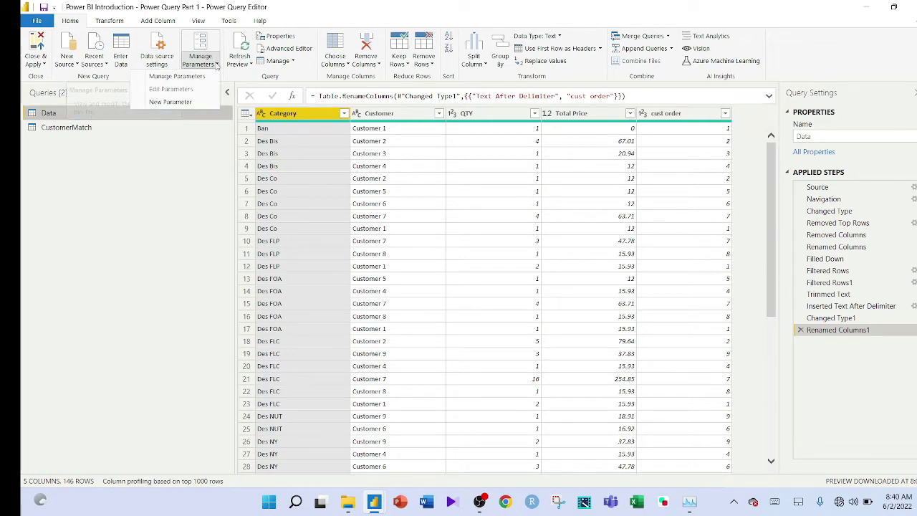
left_click(192, 190)
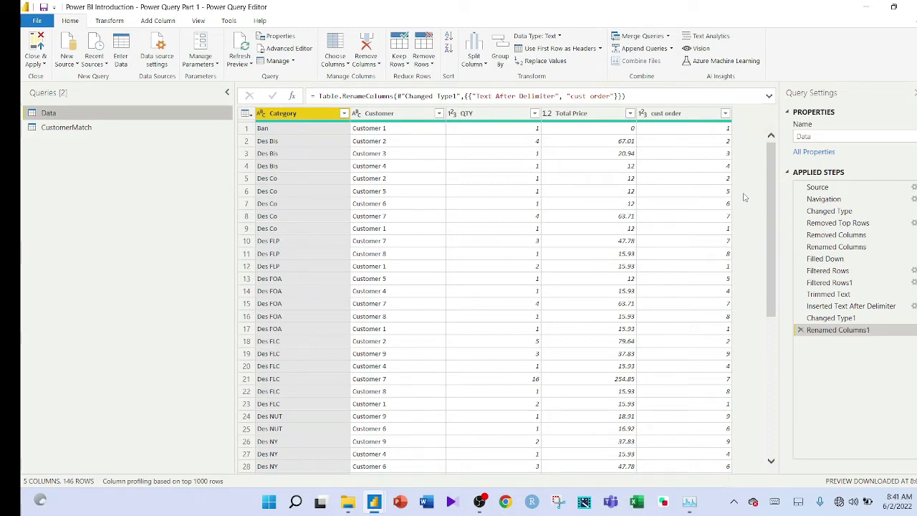
- Examine the Data query's M code in the Advanced Editor, tracing how each step references the previous one, and close it without edits
left_click(290, 47)
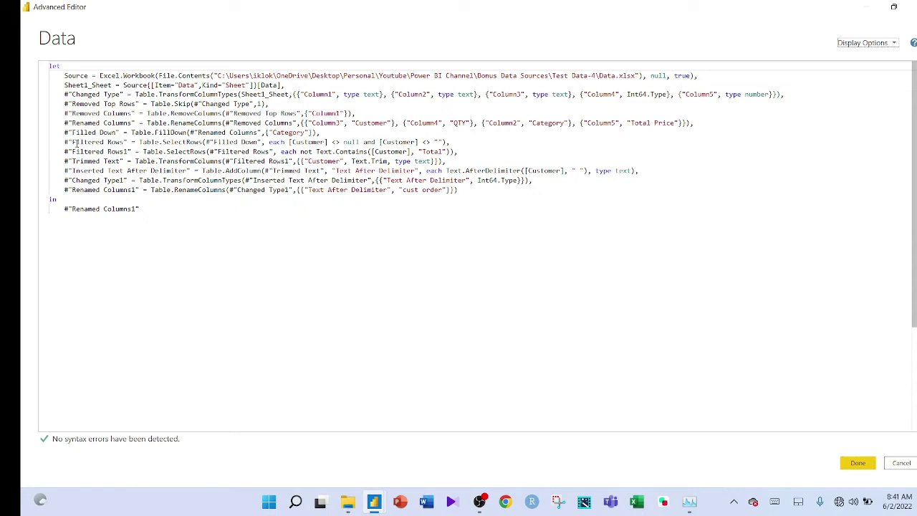
left_click_drag(63, 114, 137, 113)
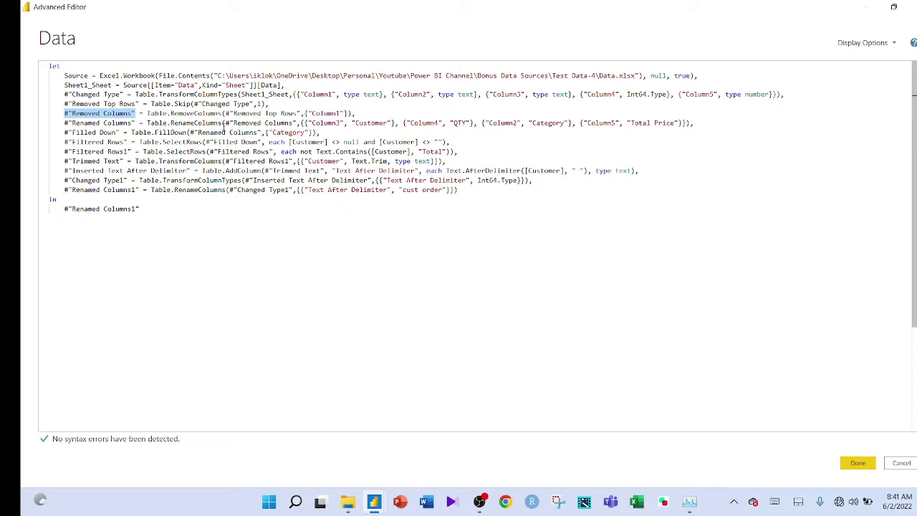
left_click_drag(147, 122, 224, 122)
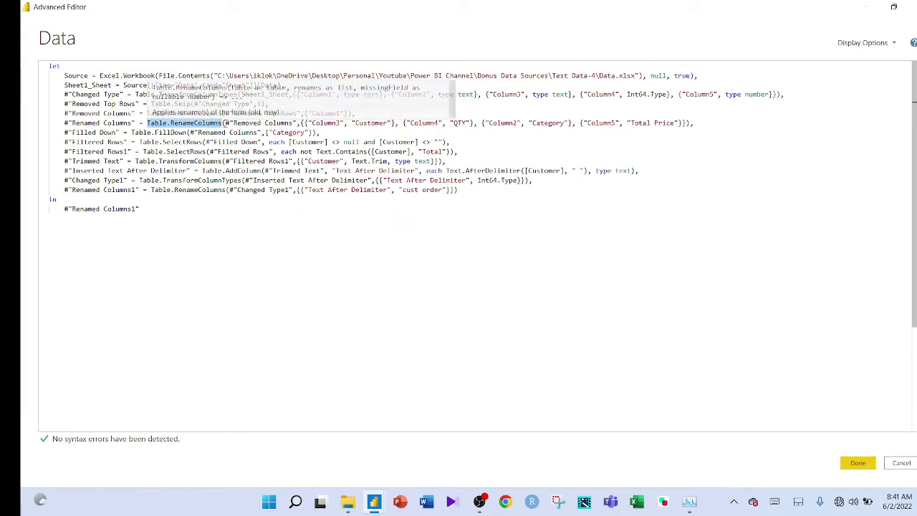
left_click(229, 122)
left_click_drag(229, 123, 297, 123)
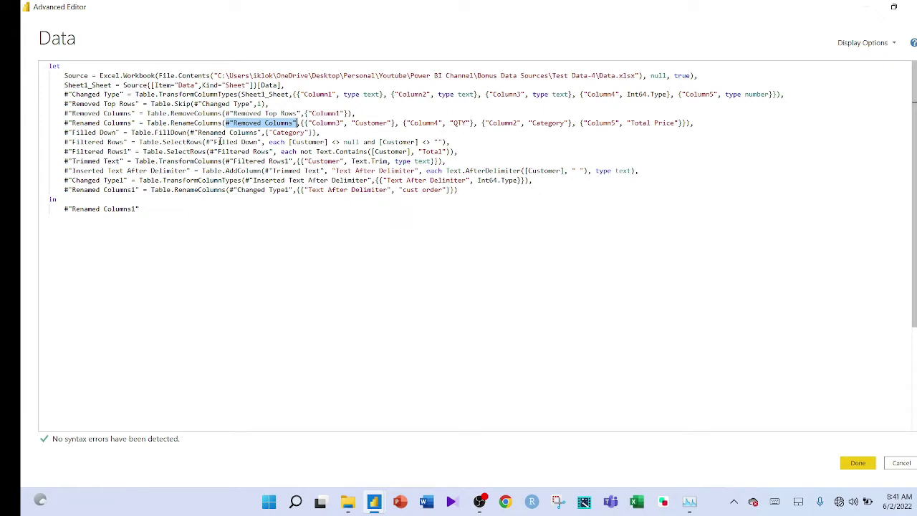
left_click_drag(190, 133, 262, 133)
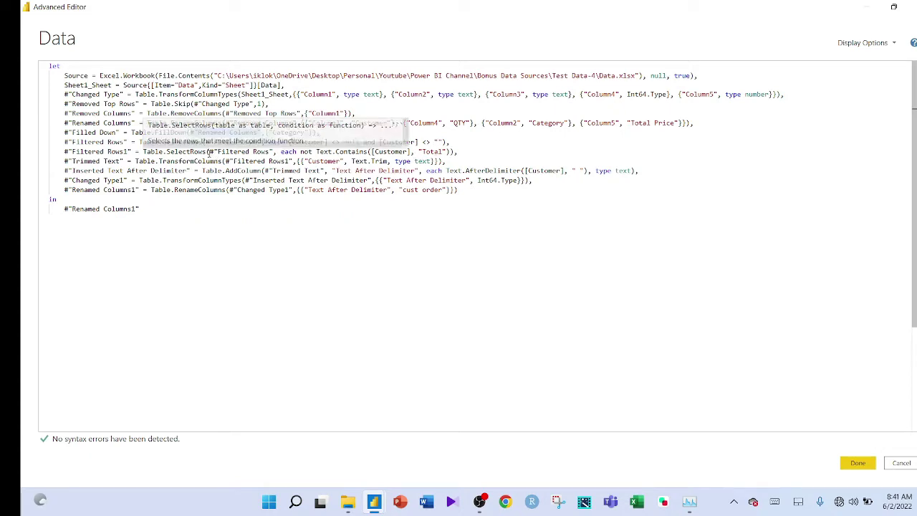
left_click_drag(209, 152, 274, 152)
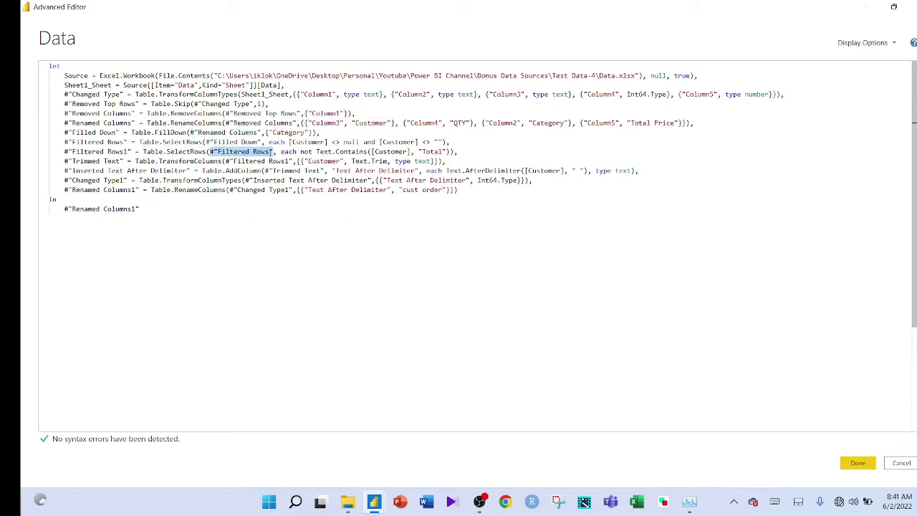
left_click(226, 161)
left_click_drag(225, 162, 287, 161)
double_click(54, 66)
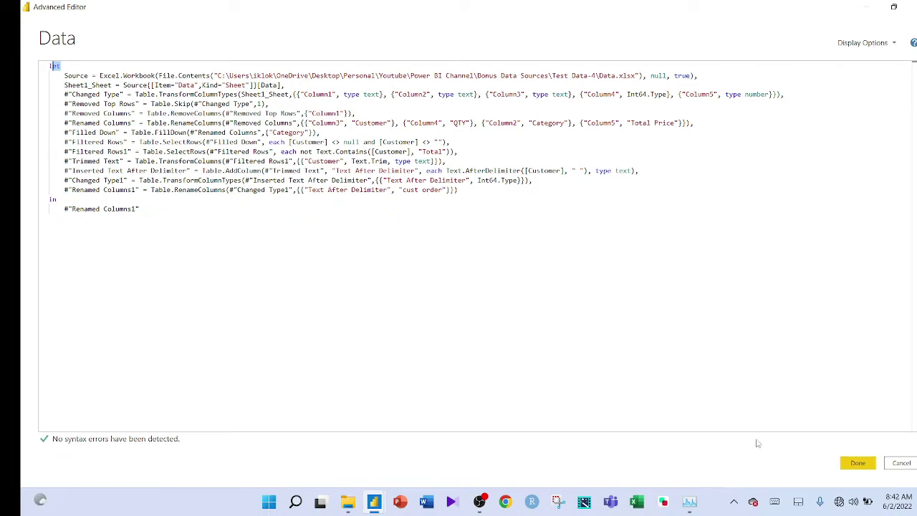
left_click(856, 463)
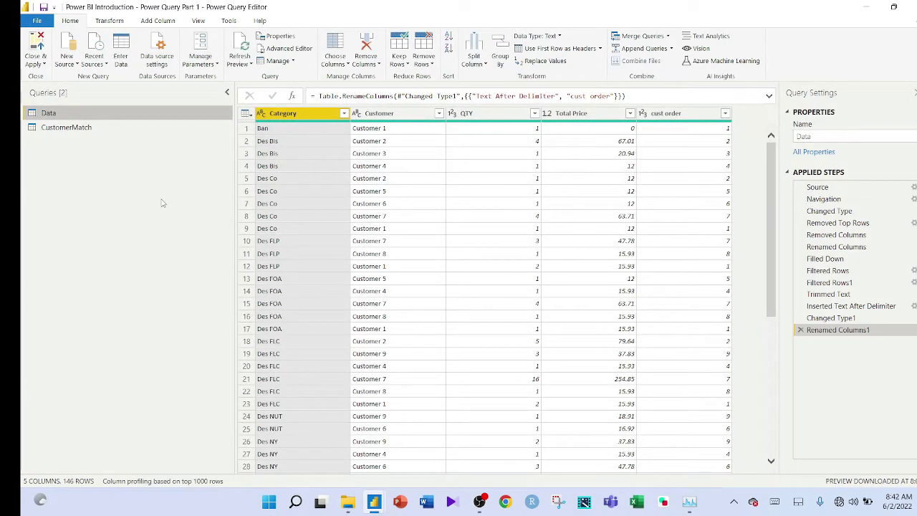
- Look through the options for choosing and removing columns, keeping and removing rows, and splitting a column in the Data query
left_click(334, 64)
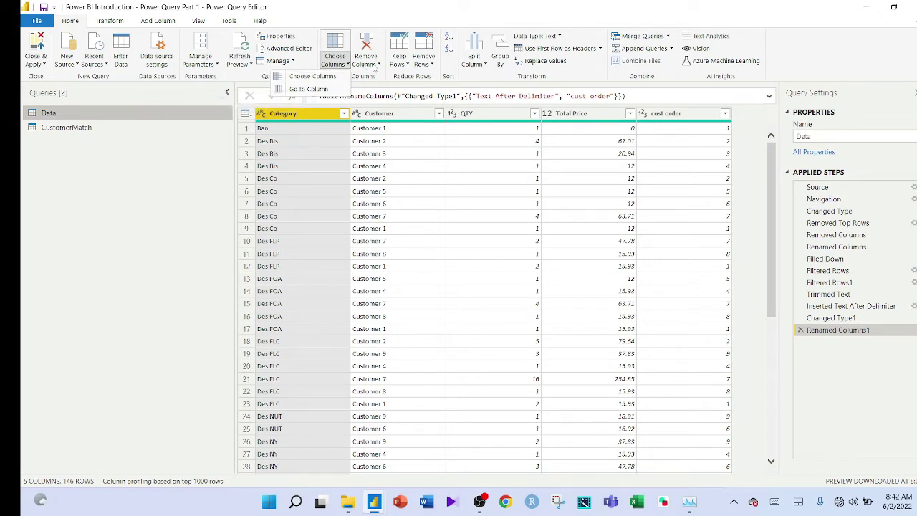
left_click(377, 65)
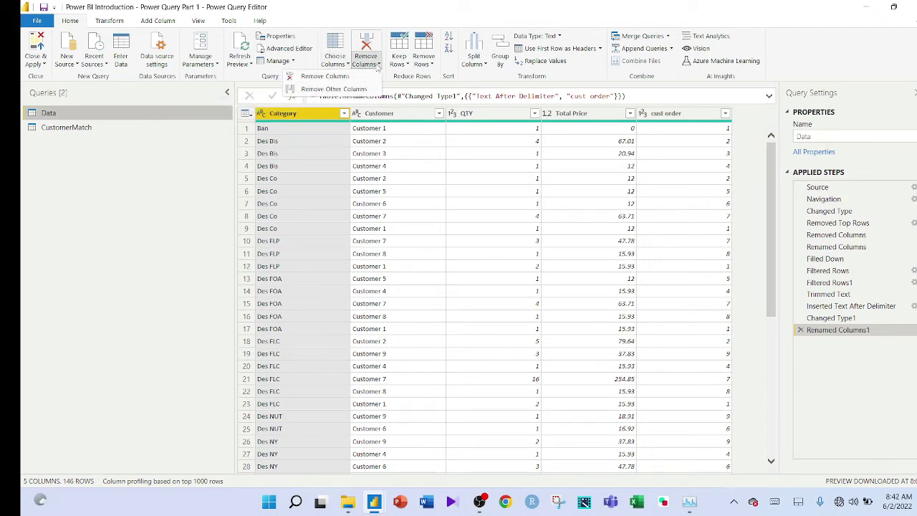
left_click(406, 64)
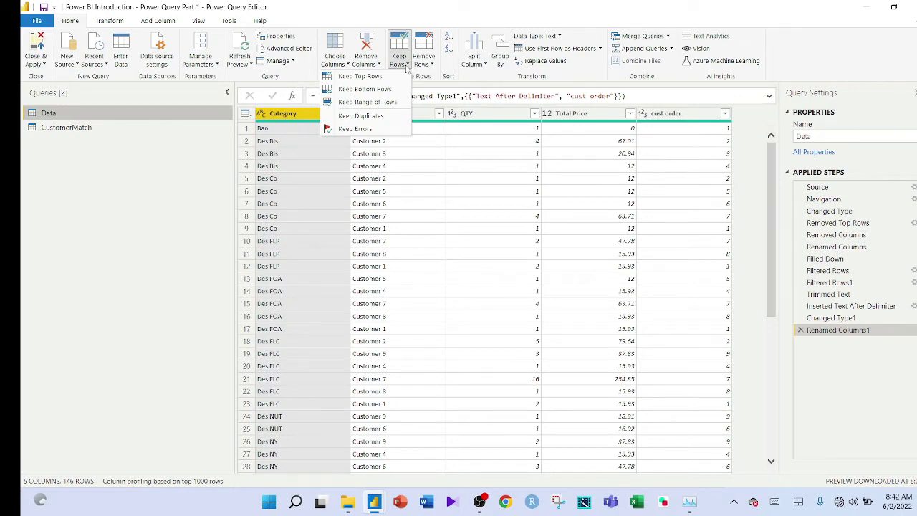
left_click(425, 65)
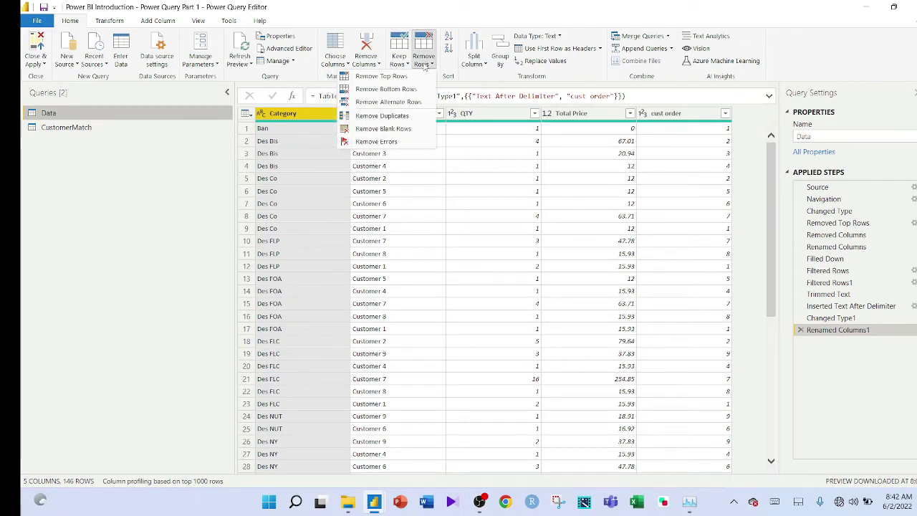
left_click(481, 65)
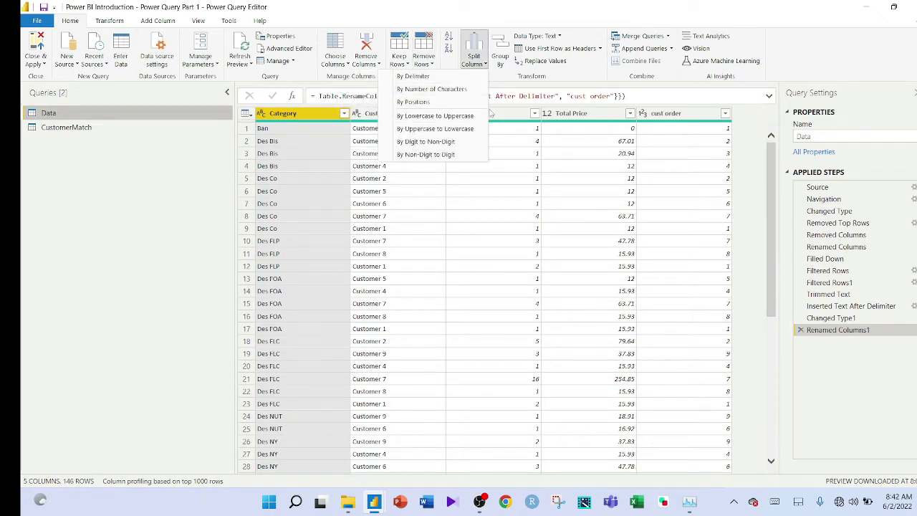
- Look at the Group By settings, the available data types and the Replace Values settings without applying any of them
left_click(502, 60)
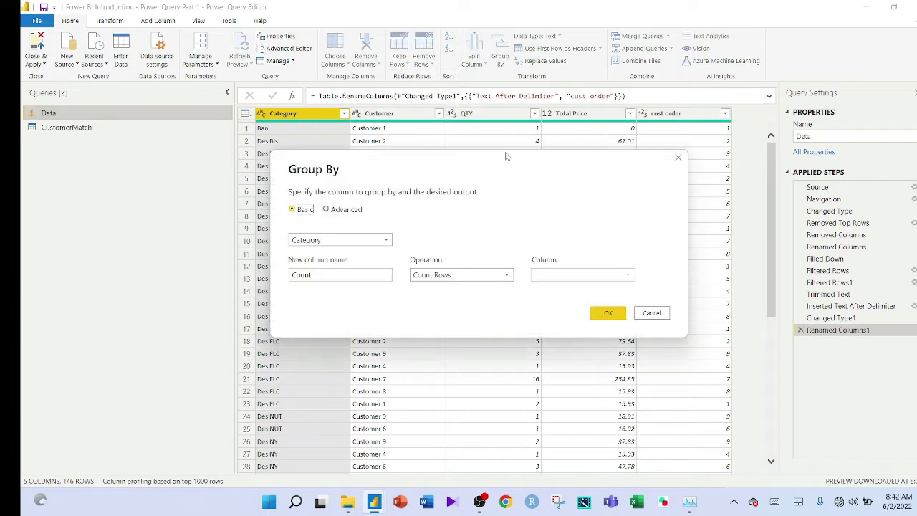
left_click(651, 313)
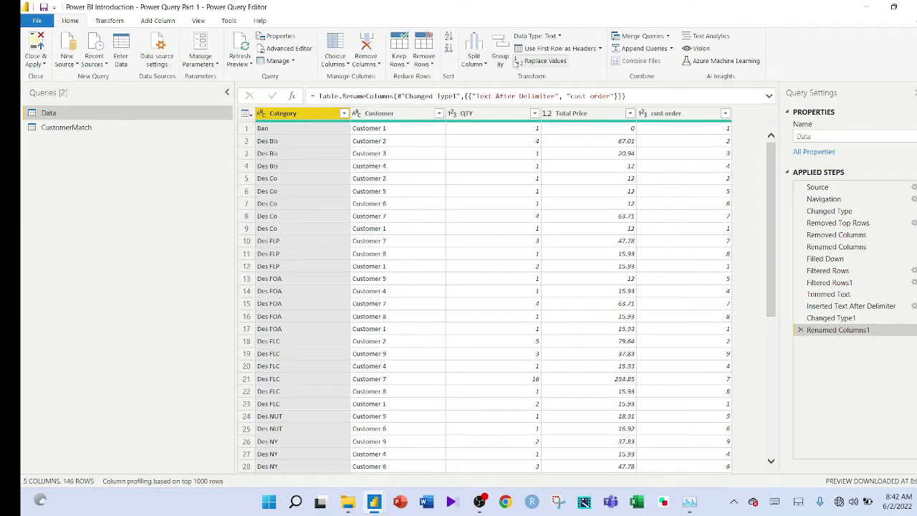
left_click(562, 39)
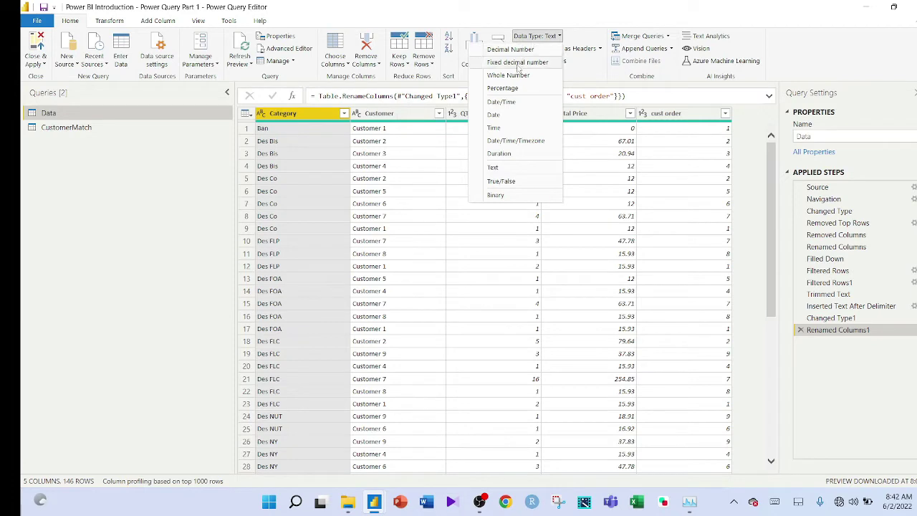
left_click(584, 47)
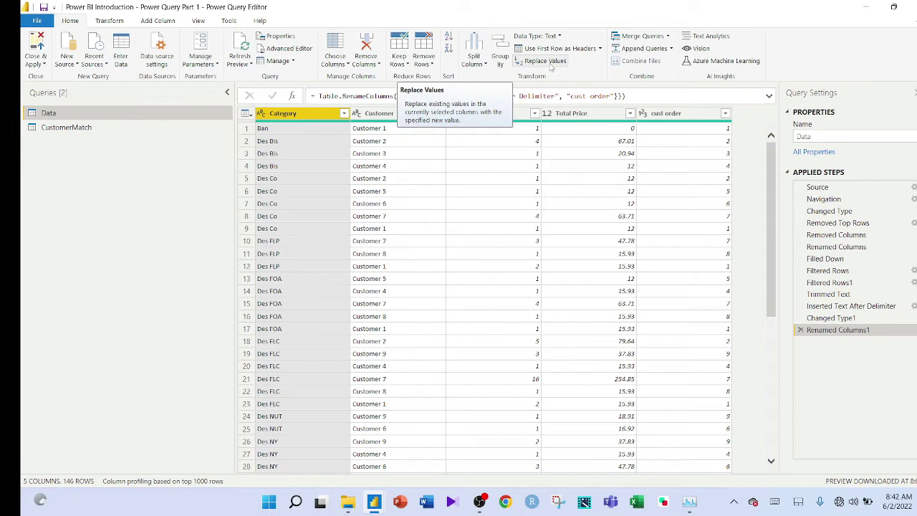
left_click(549, 63)
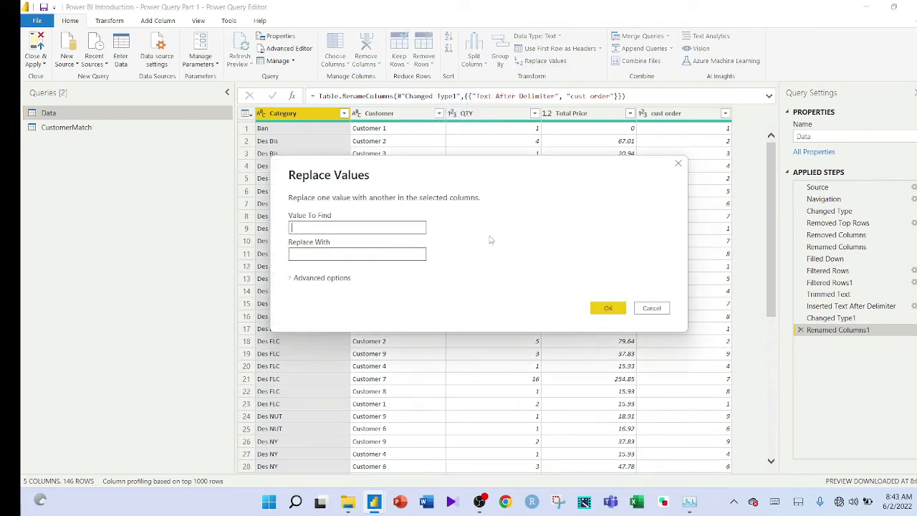
left_click(651, 308)
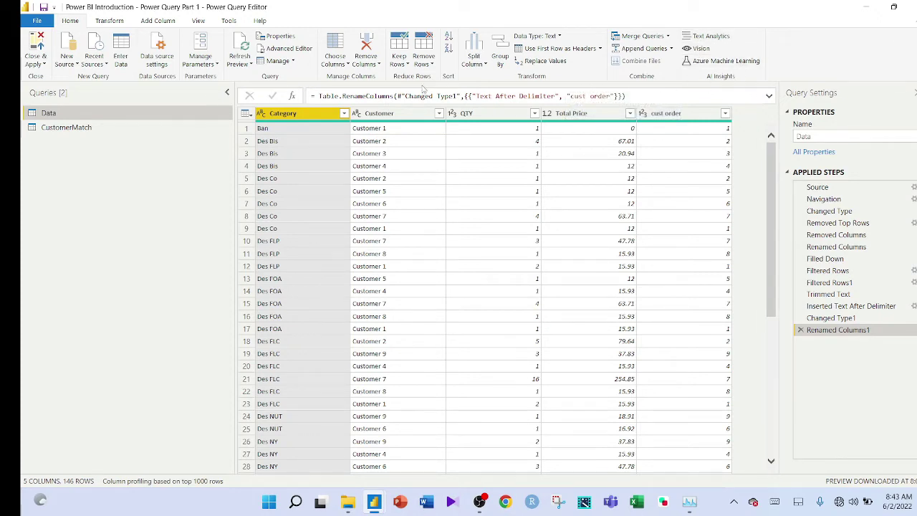
- Count the rows of the Data query and delete the Counted Rows step
left_click(107, 21)
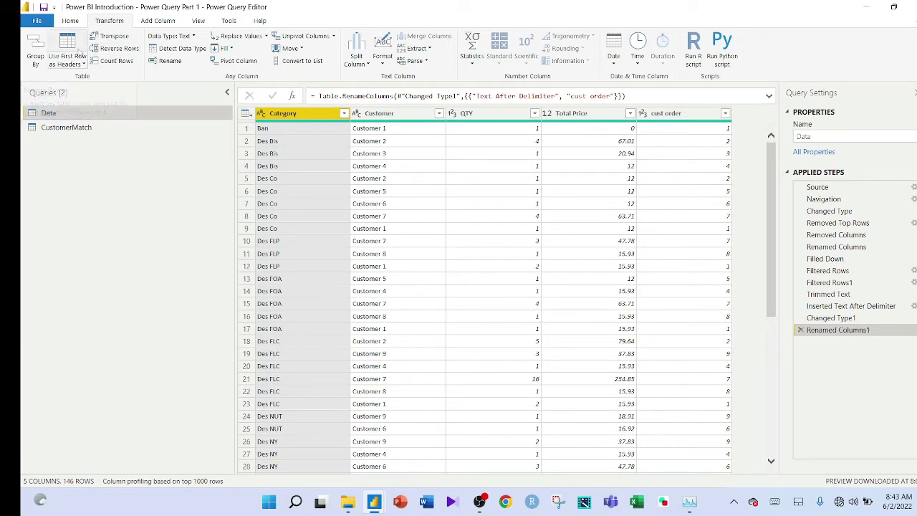
left_click(114, 60)
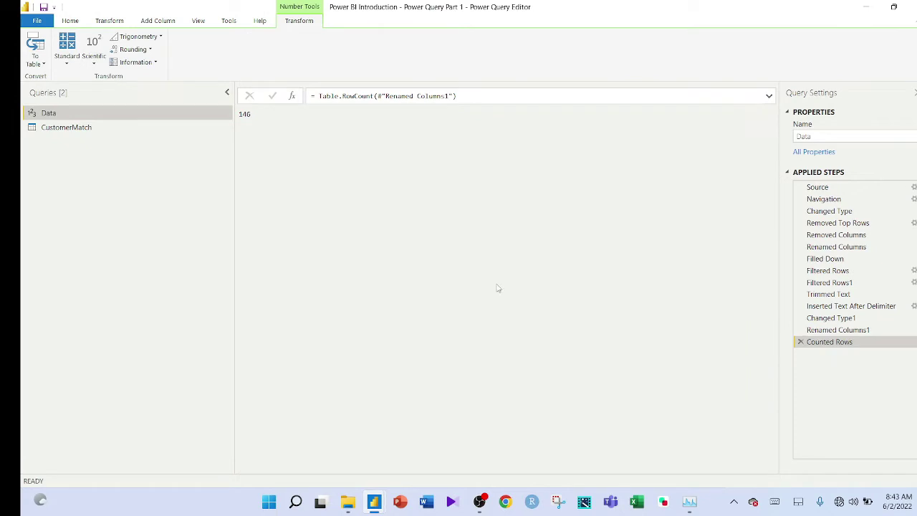
left_click(801, 342)
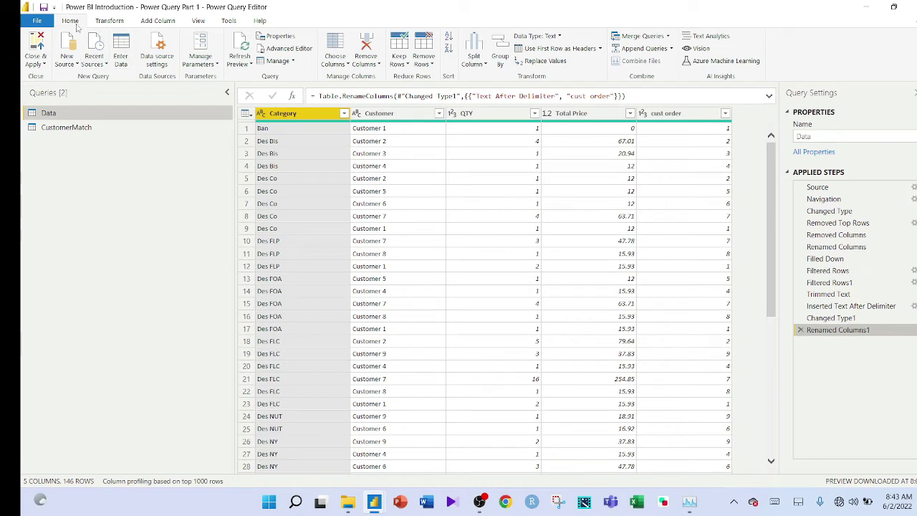
- Look over the transformation and column-adding commands available for the Data query
left_click(109, 20)
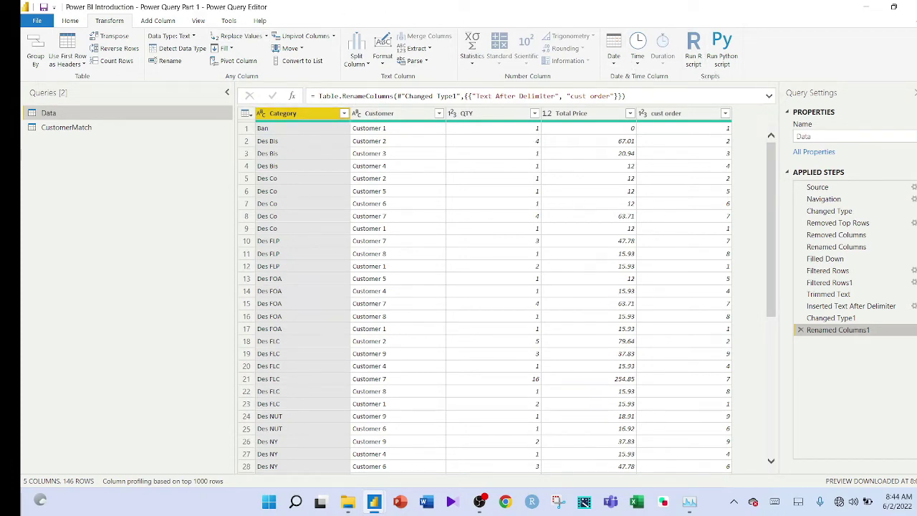
left_click(159, 21)
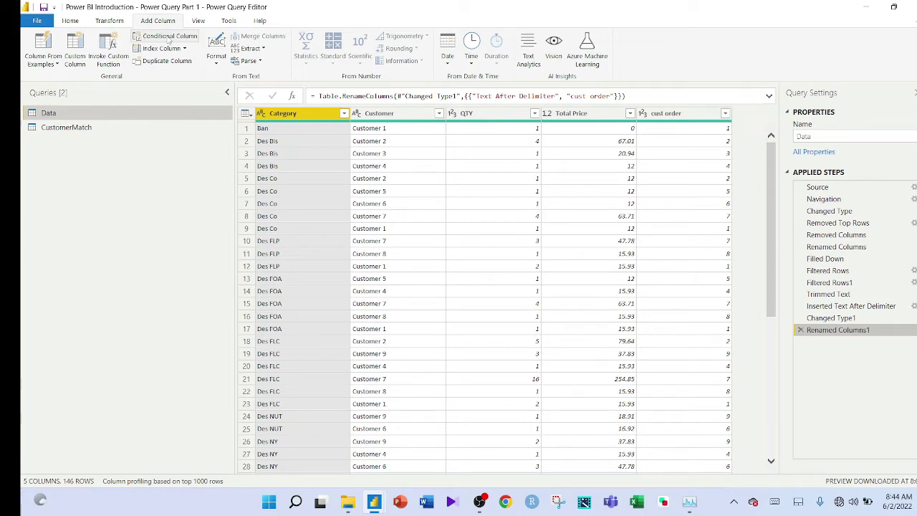
- Preview the column profile and column distribution one at a time, hide both, and show column quality for the Data query
left_click(199, 22)
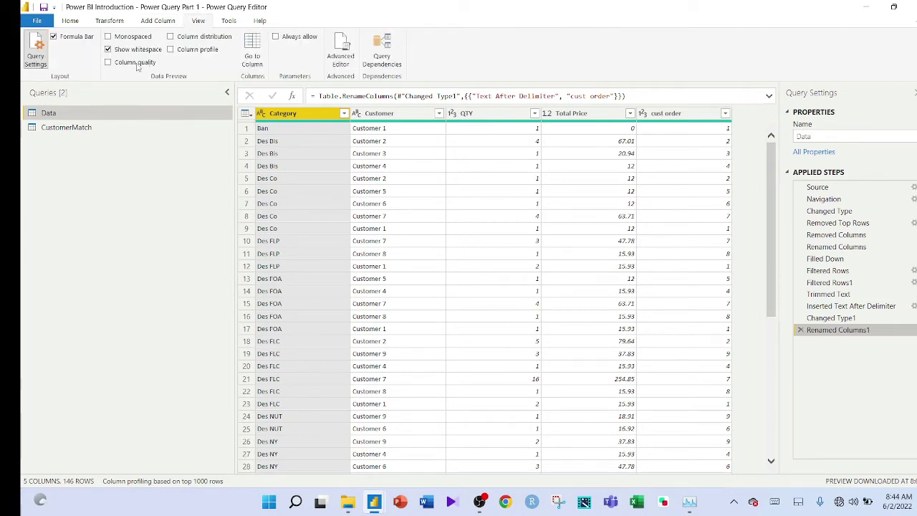
left_click(172, 49)
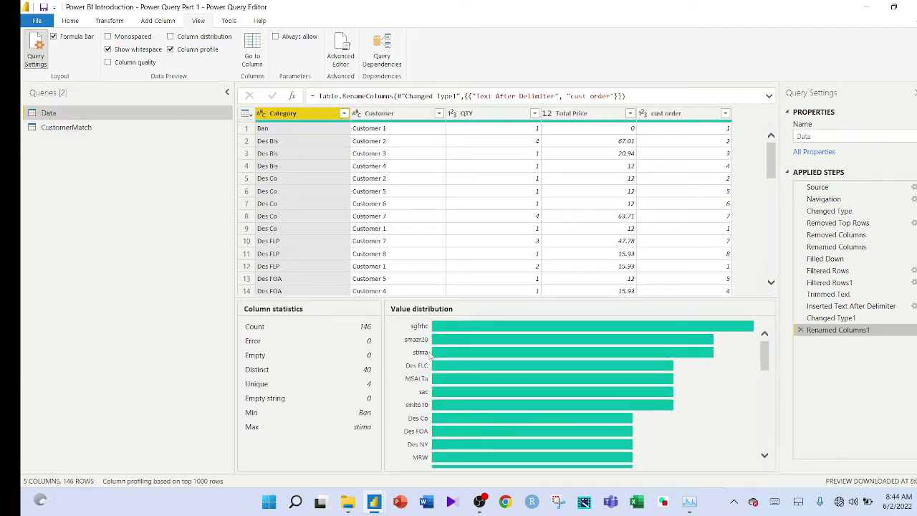
left_click(170, 49)
left_click(171, 36)
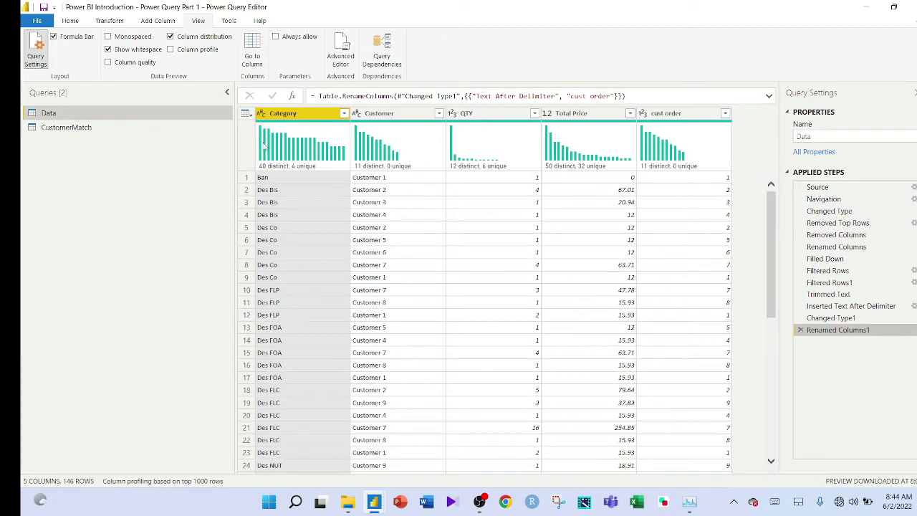
left_click(171, 36)
left_click(108, 63)
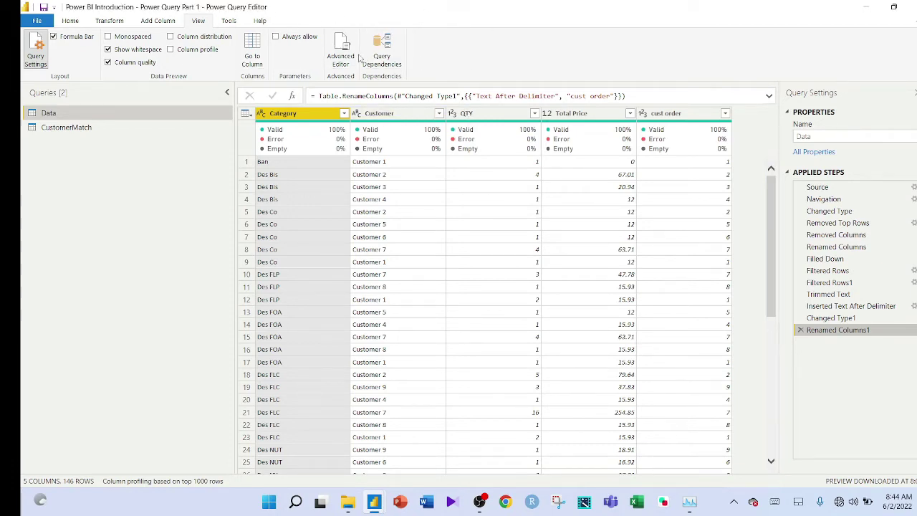
- Look over the query diagnostics commands and the available help and community resources
left_click(228, 21)
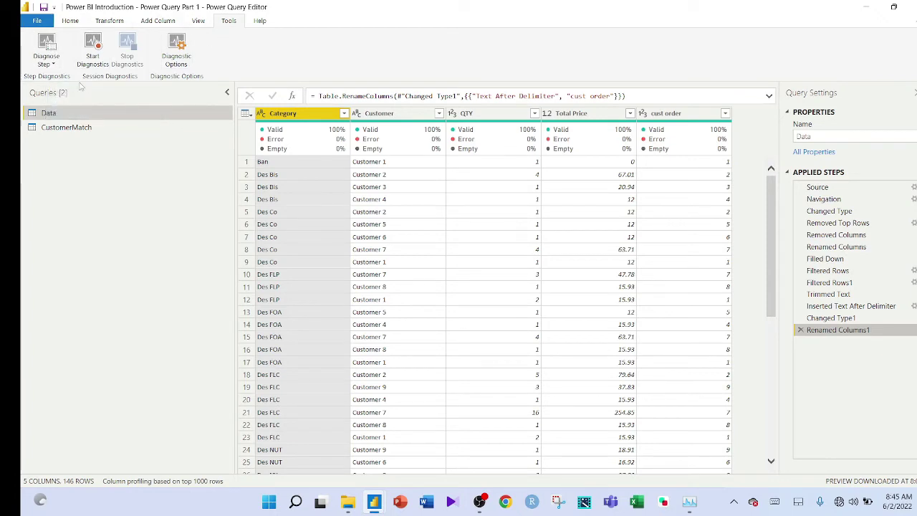
left_click(258, 21)
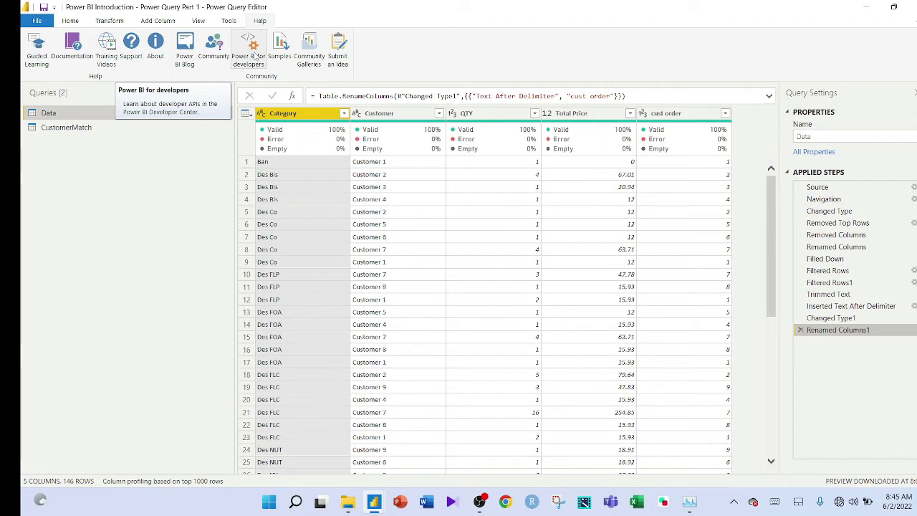
left_click(76, 22)
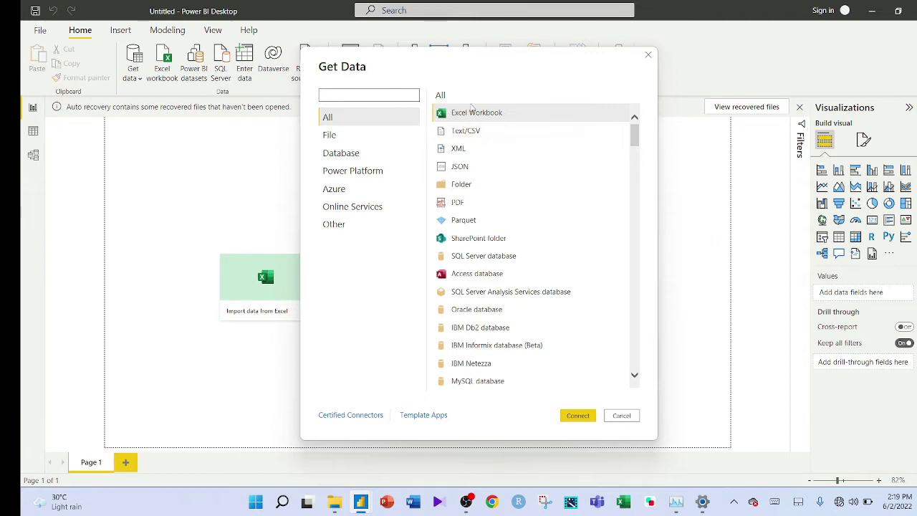
- Connect to the Data Excel workbook in the Test Data-4 folder and open its Data sheet for transformation in a maximized Power Query Editor
left_click(569, 415)
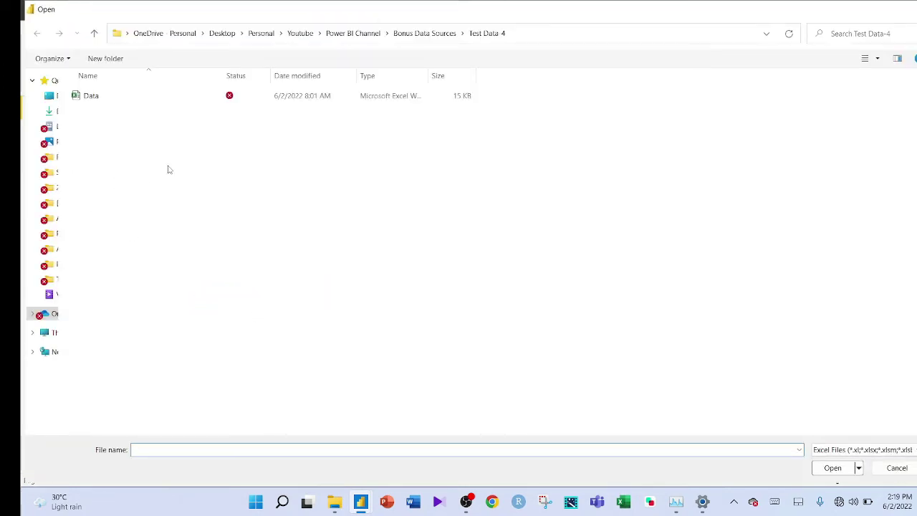
left_click(128, 103)
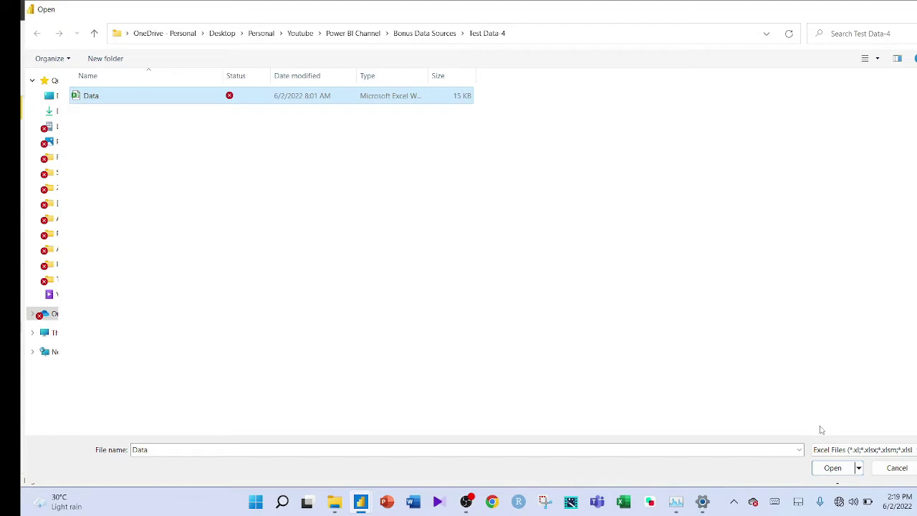
left_click(836, 470)
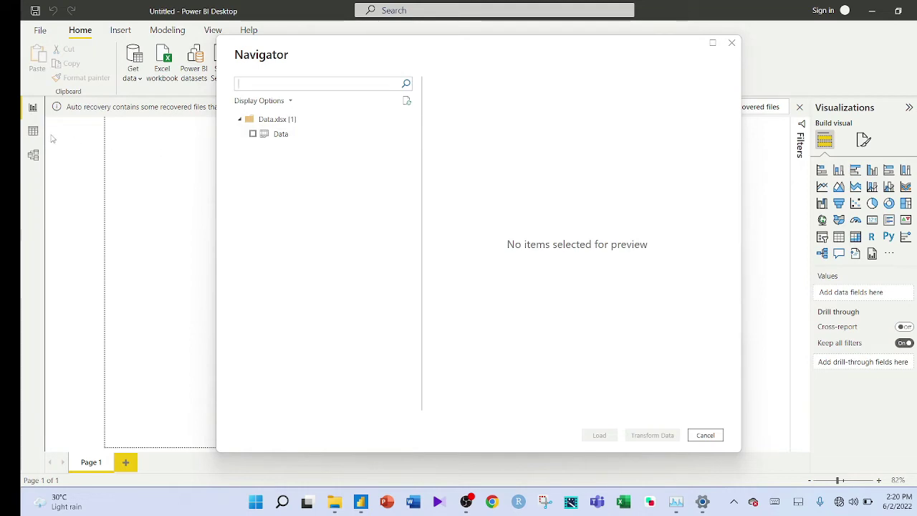
left_click(252, 135)
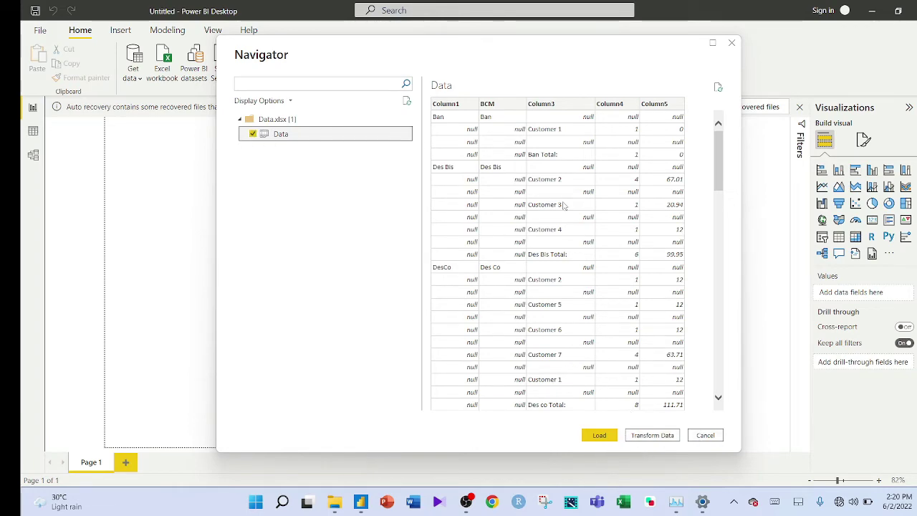
left_click(646, 436)
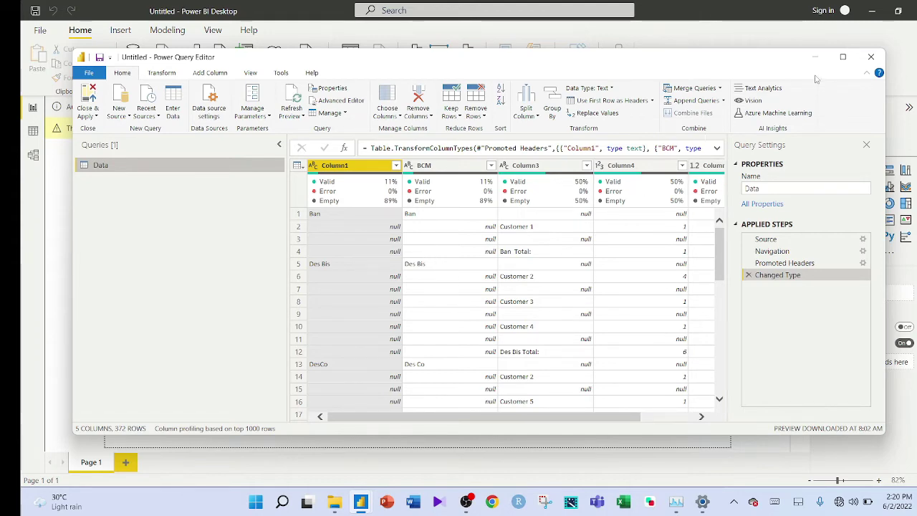
left_click(842, 57)
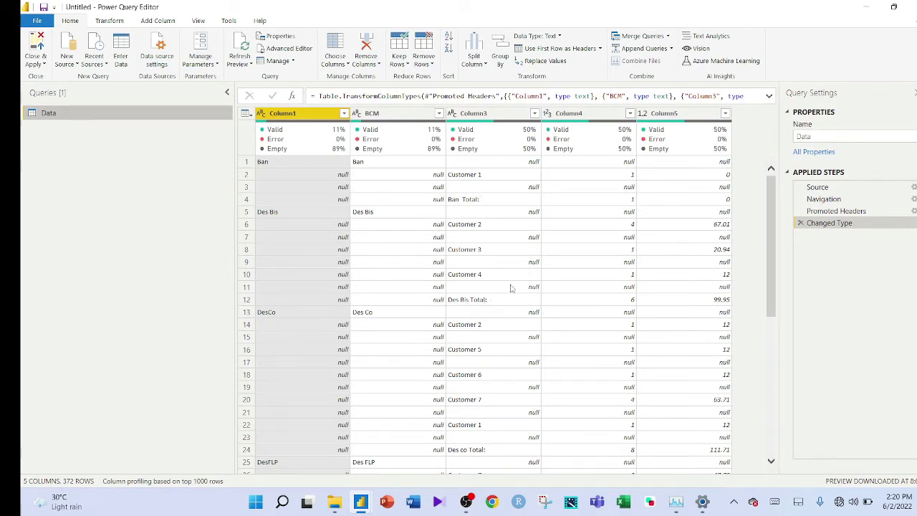
- Review the applied steps of the Data query one by one and delete Changed Type and Promoted Headers
left_click(874, 200)
left_click(875, 189)
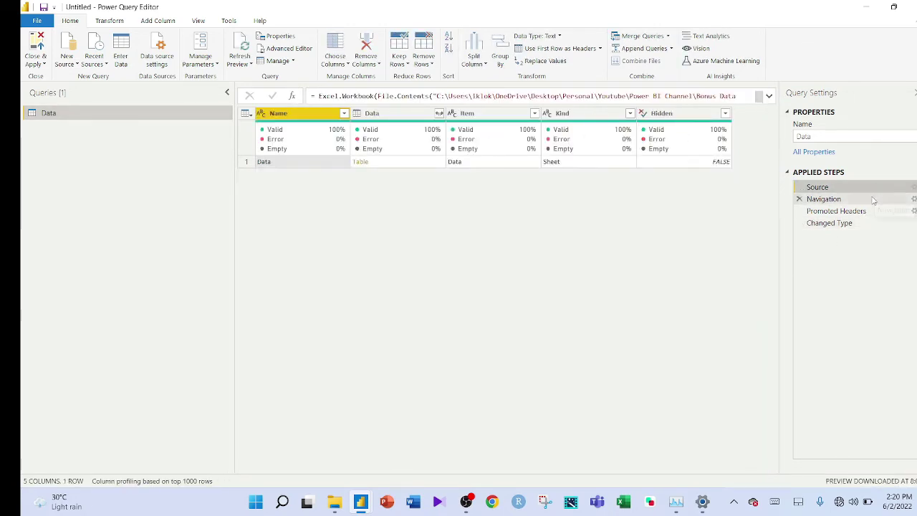
left_click(874, 200)
left_click(855, 212)
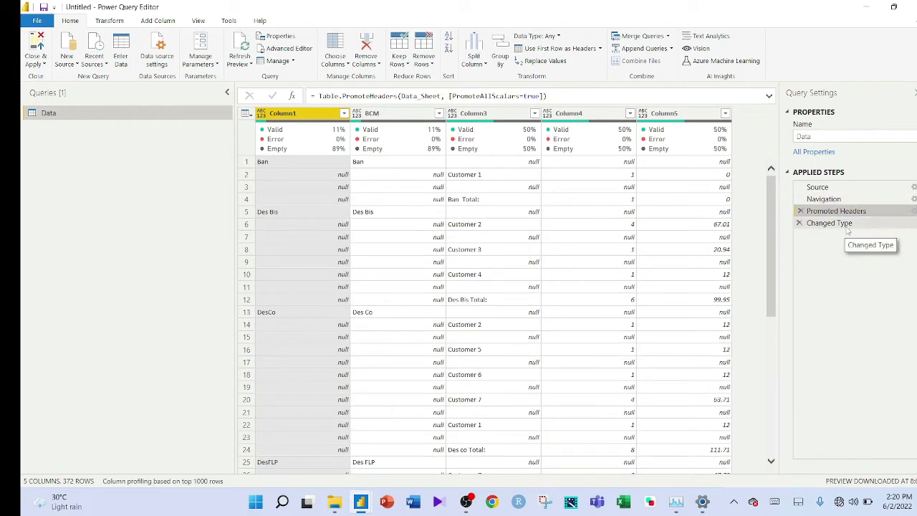
left_click(849, 225)
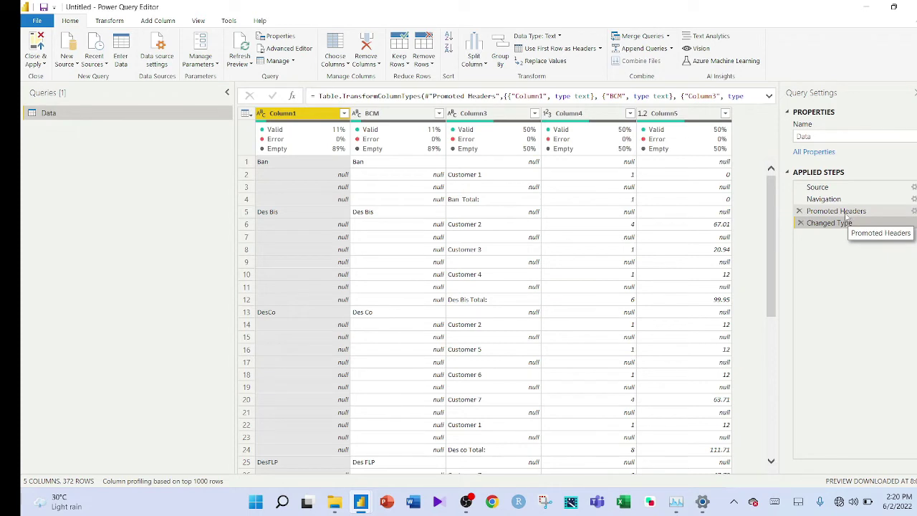
left_click(800, 223)
left_click(800, 212)
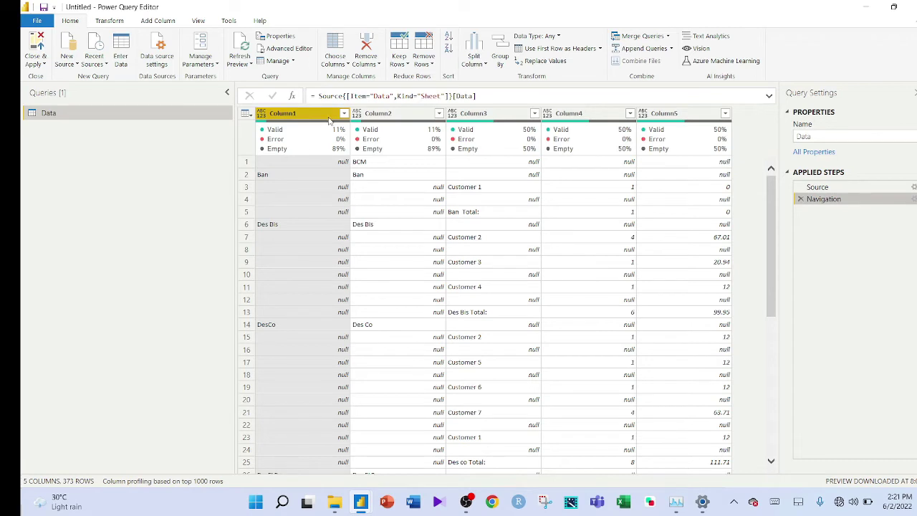
- Remove Column1 and the top 1 row from the Data query
right_click(292, 114)
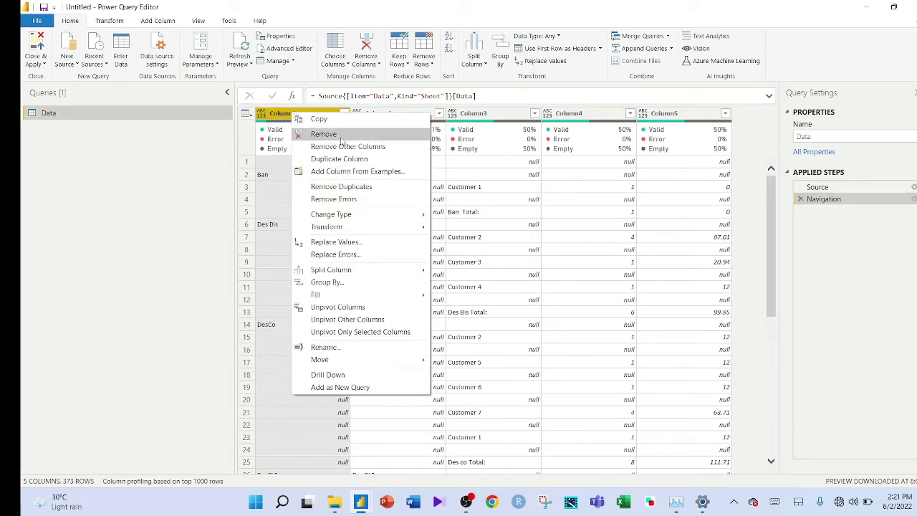
left_click(341, 138)
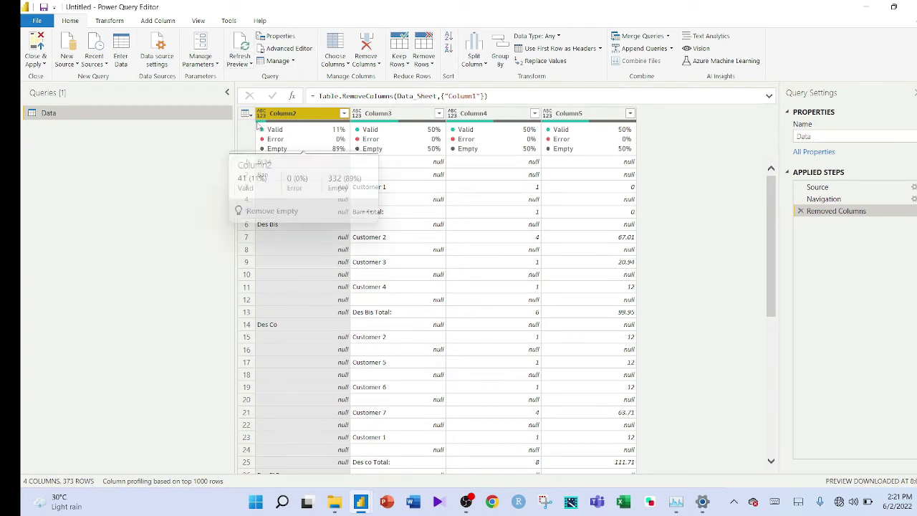
left_click(423, 61)
left_click(629, 168)
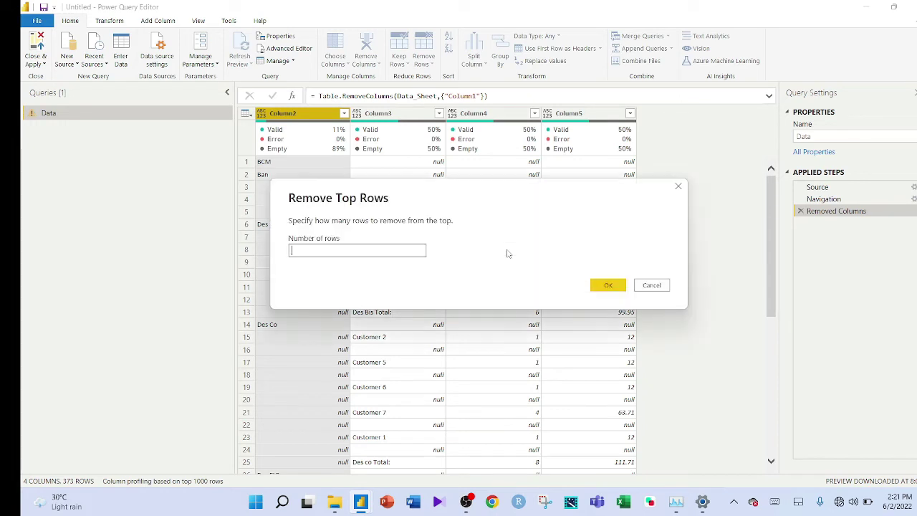
type("1")
left_click(607, 285)
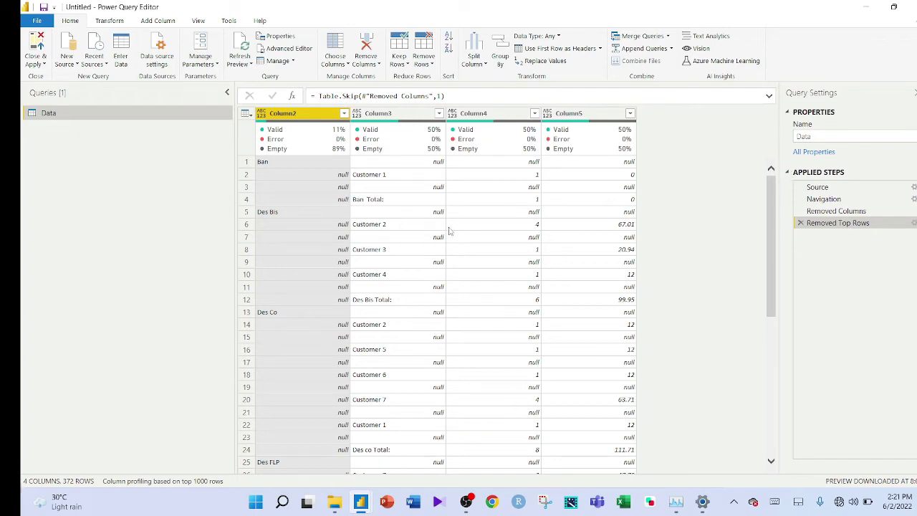
- Examine how category names, empty cells and customer rows are laid out in Column2 and Column3 throughout the Data query
scroll(333, 315, "down", 4)
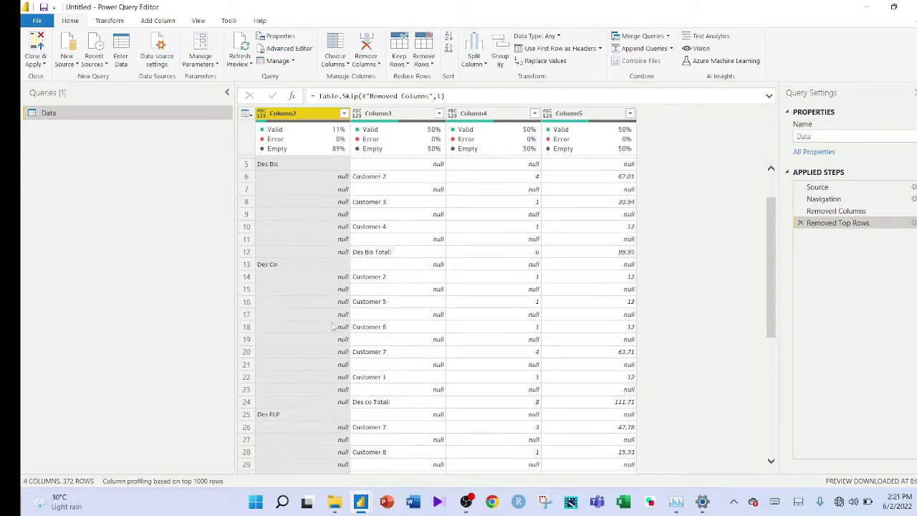
scroll(311, 258, "up", 3)
scroll(280, 206, "up", 2)
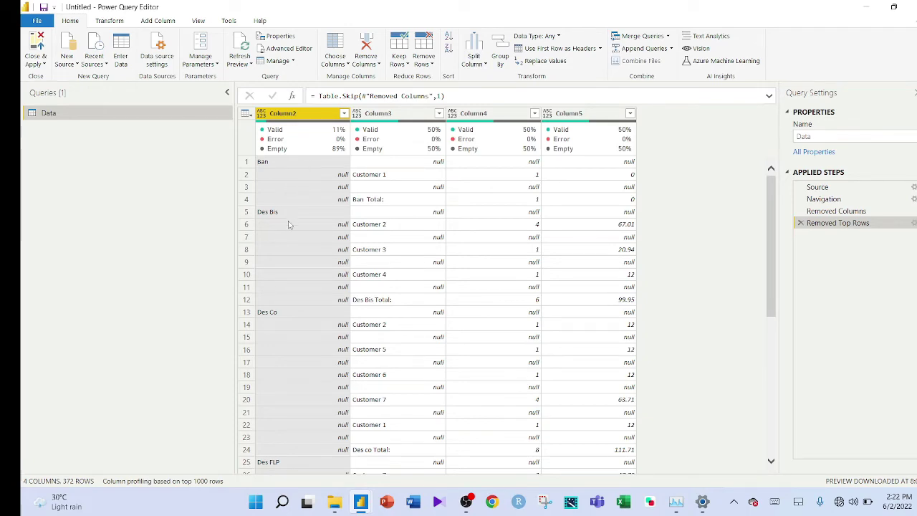
scroll(290, 233, "down", 4)
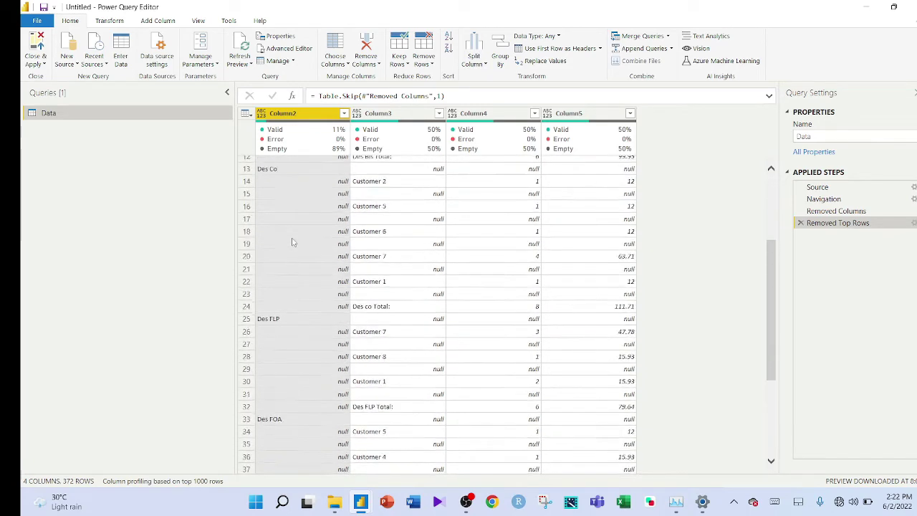
scroll(292, 242, "up", 1)
scroll(295, 243, "down", 6)
scroll(299, 242, "down", 16)
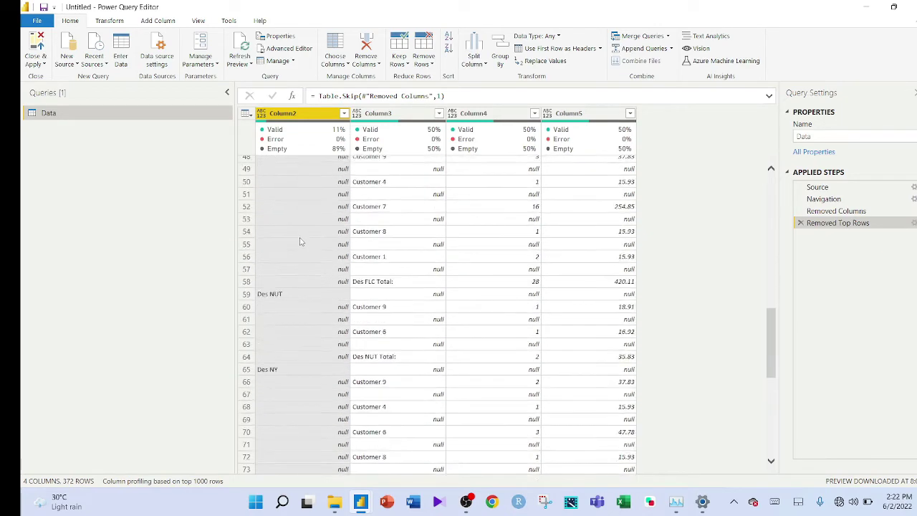
scroll(301, 244, "down", 7)
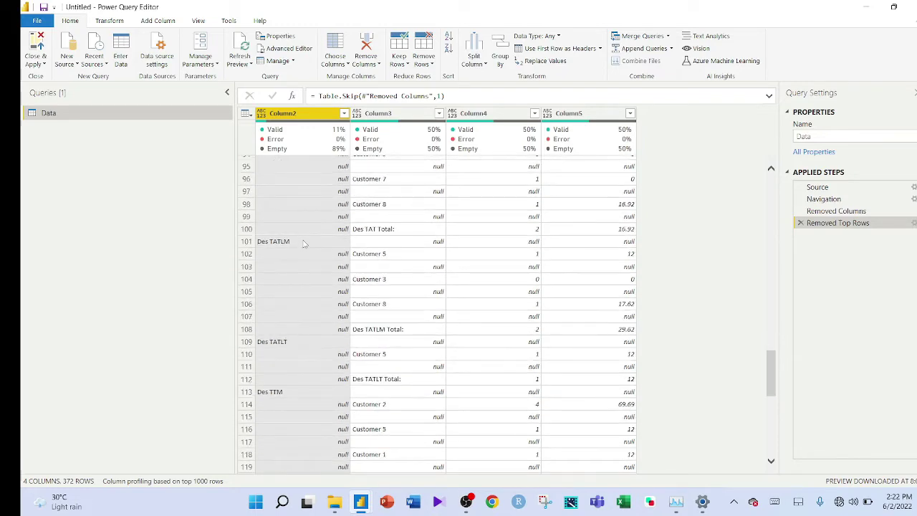
scroll(354, 273, "up", 20)
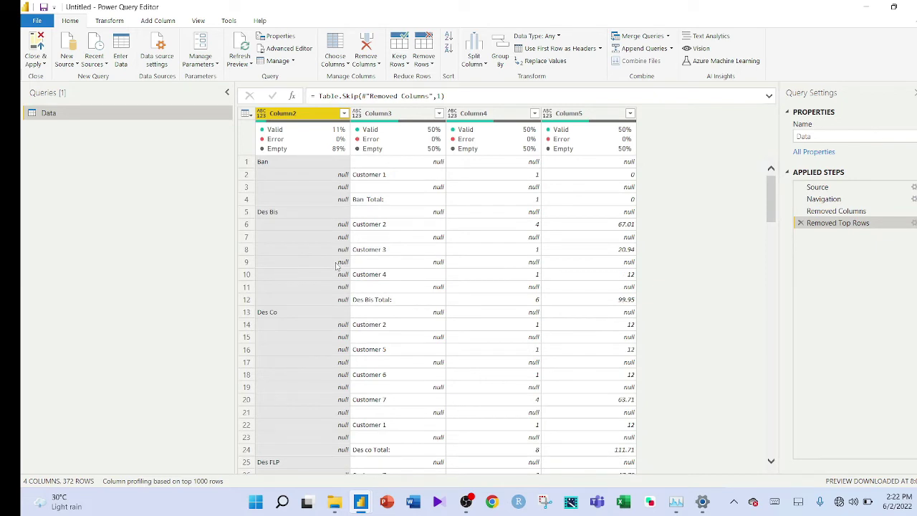
- Fill the empty cells of Column2 downward with the category name above them
mouse_move(316, 132)
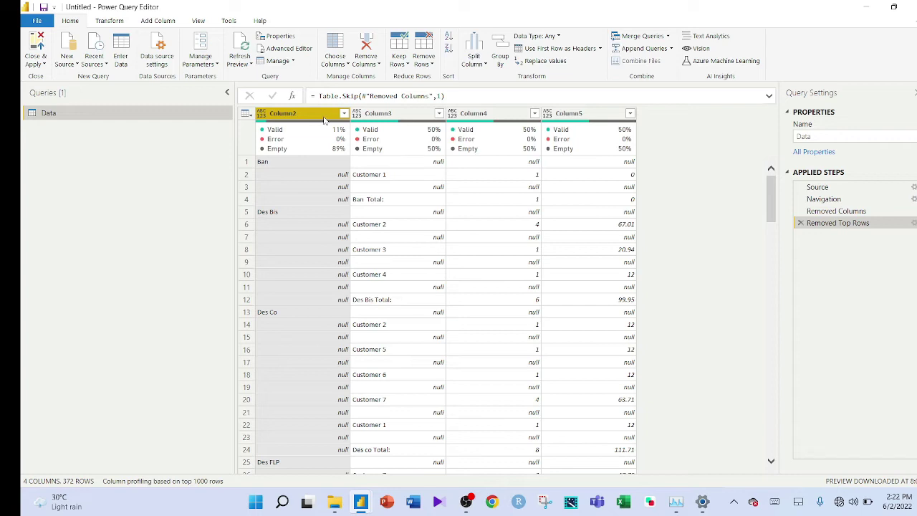
mouse_move(349, 127)
right_click(327, 119)
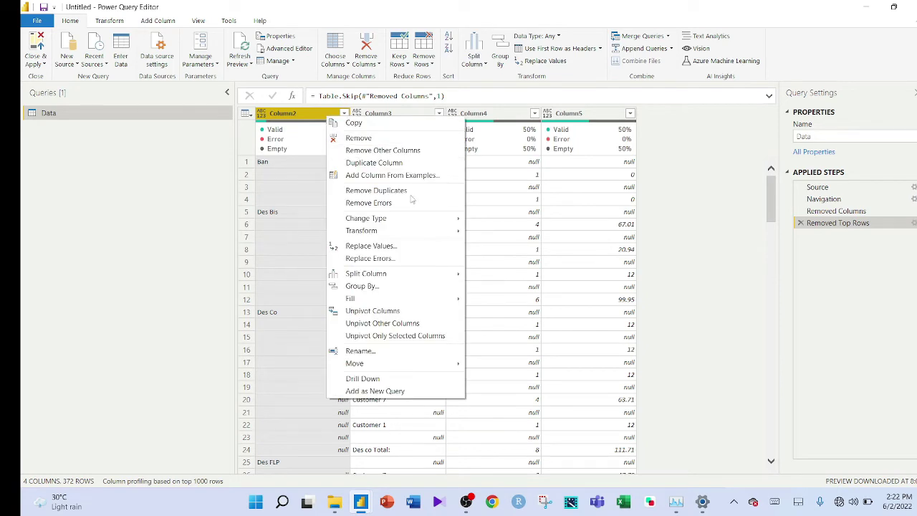
mouse_move(446, 231)
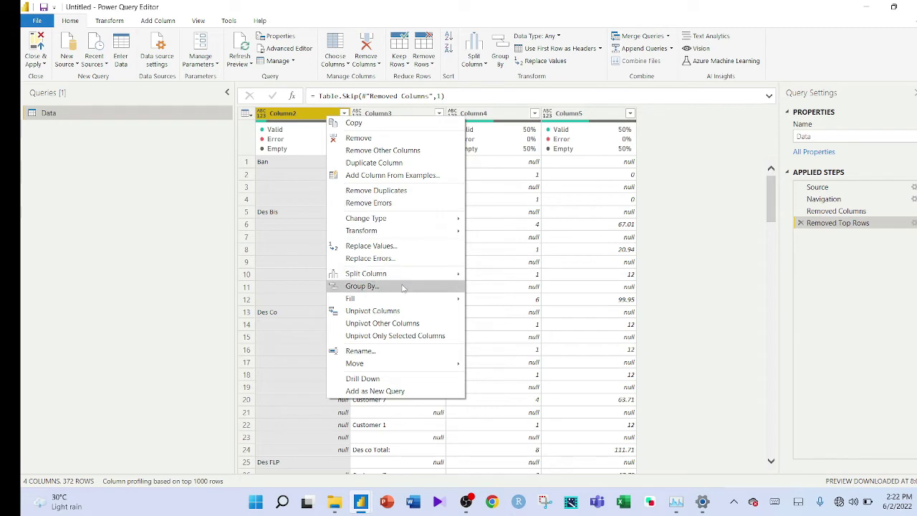
mouse_move(405, 298)
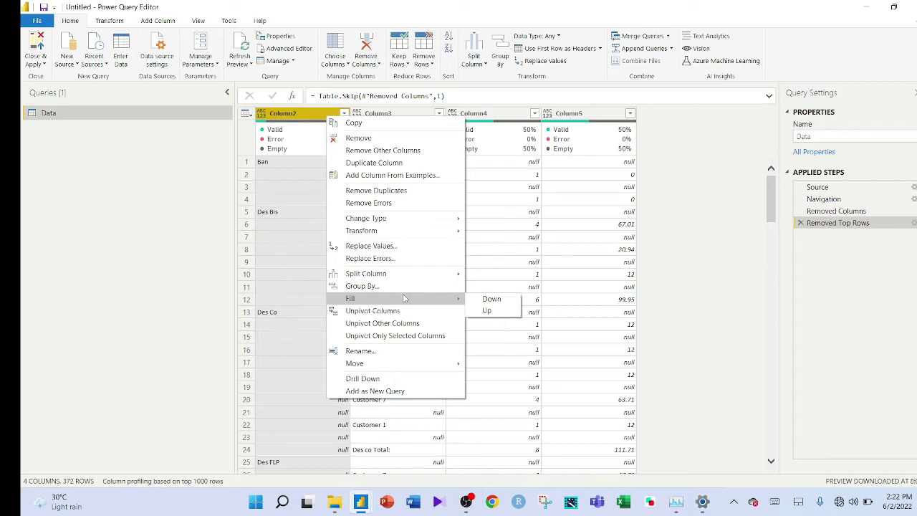
left_click(493, 299)
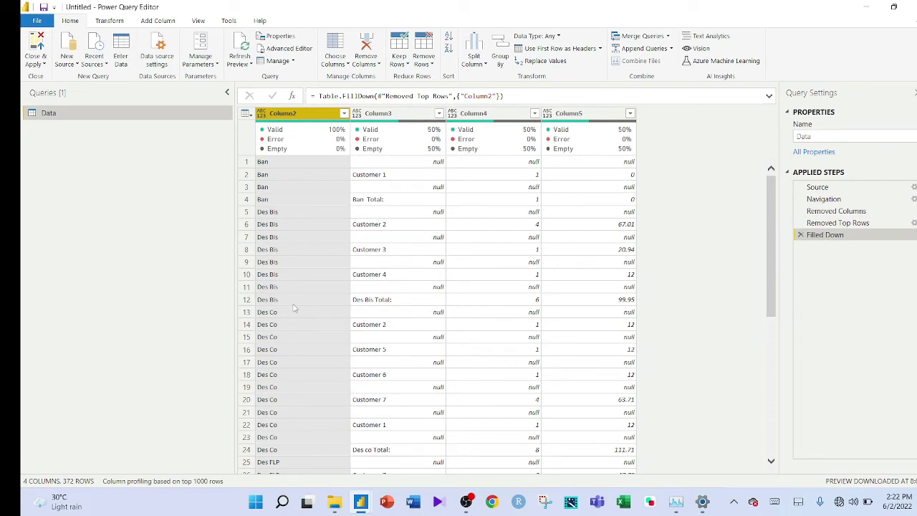
- Filter Column3 of the Data query to exclude the null rows
scroll(304, 317, "down", 10)
scroll(303, 320, "down", 18)
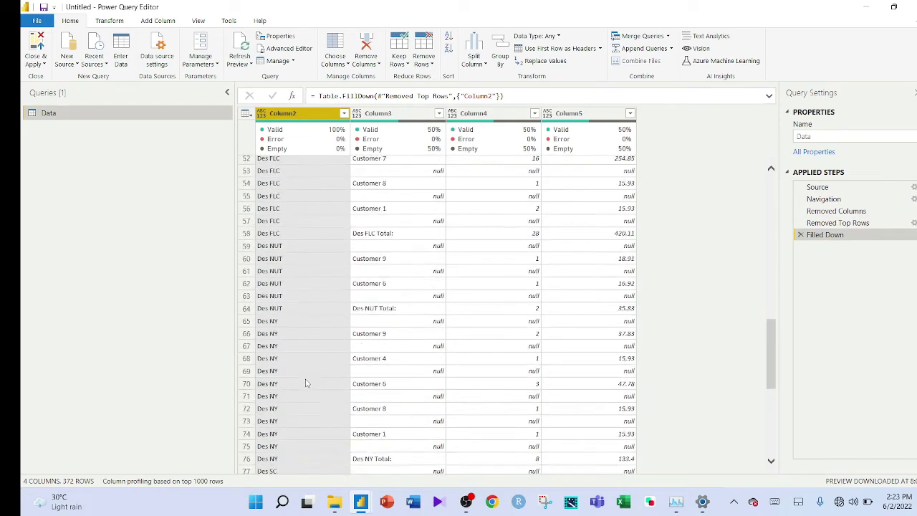
scroll(303, 379, "up", 20)
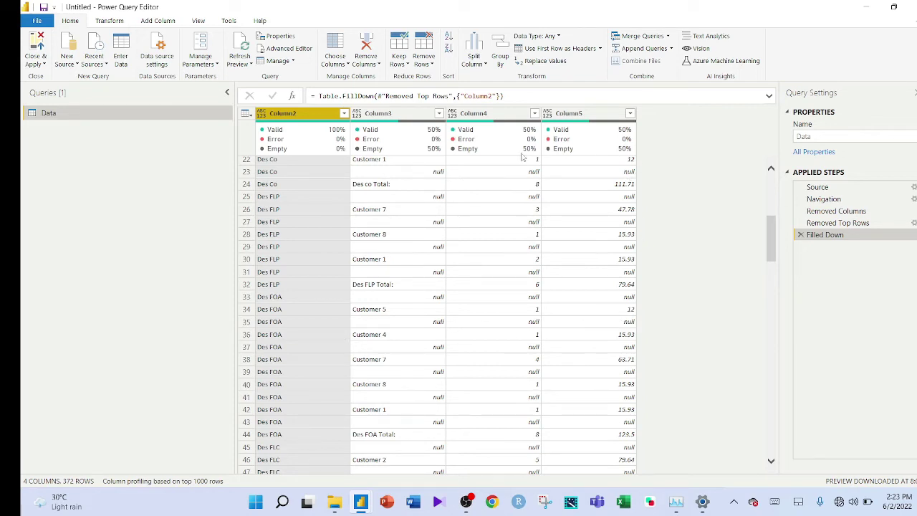
mouse_move(438, 150)
left_click(438, 114)
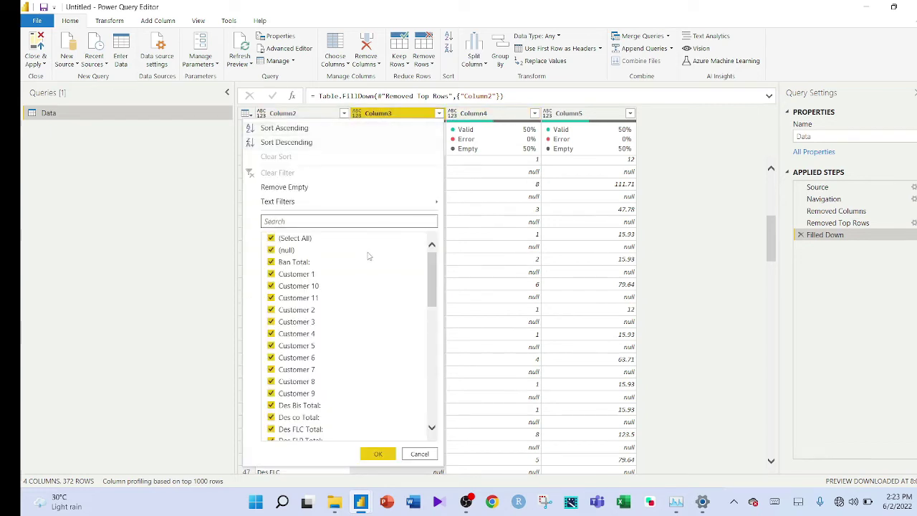
left_click(270, 250)
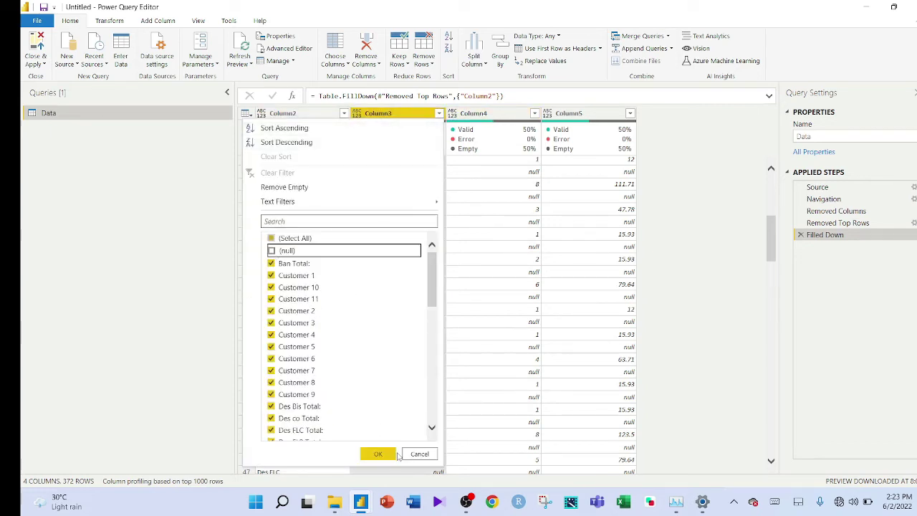
scroll(370, 409, "down", 10)
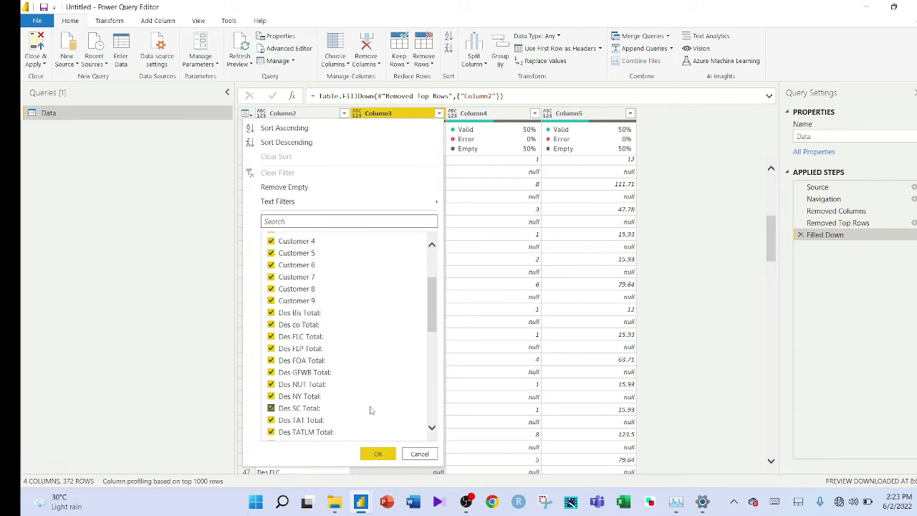
scroll(370, 410, "down", 5)
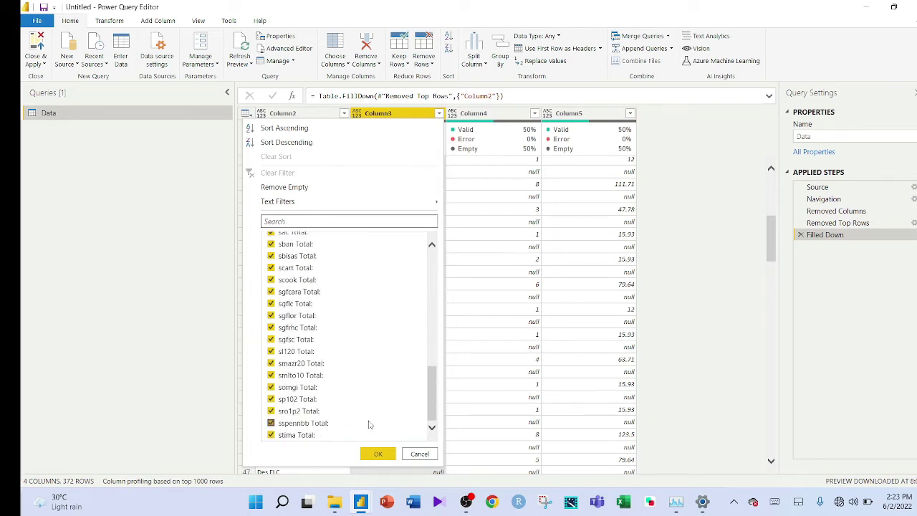
left_click(377, 453)
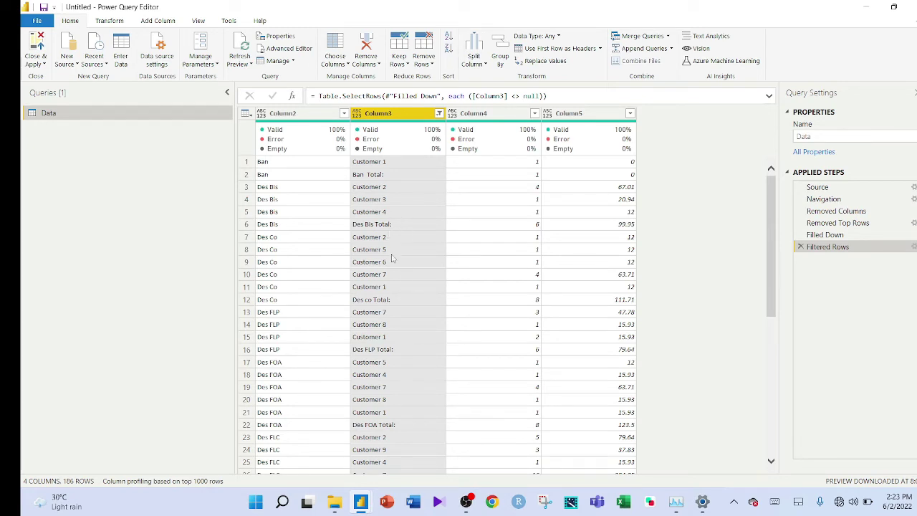
- Filter Column3 with a text condition that keeps only rows that do not contain "Total"
left_click(439, 113)
scroll(358, 303, "down", 10)
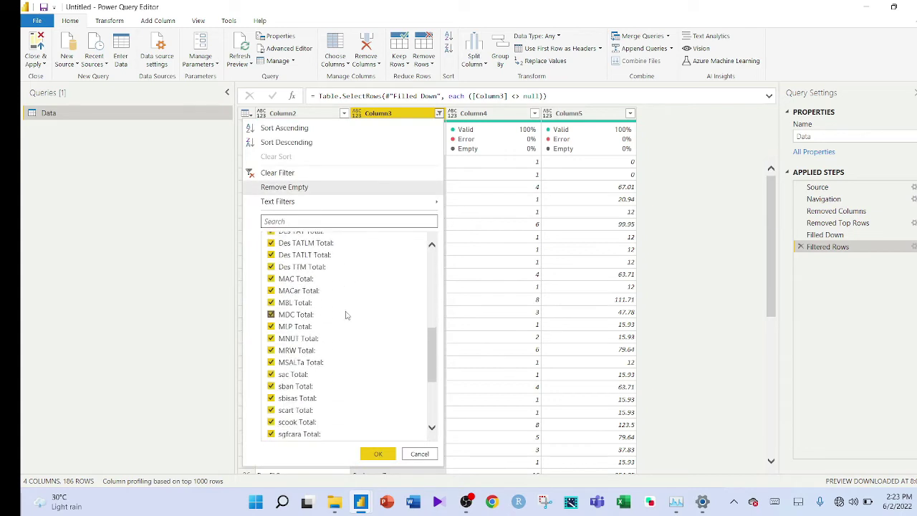
scroll(329, 285, "down", 4)
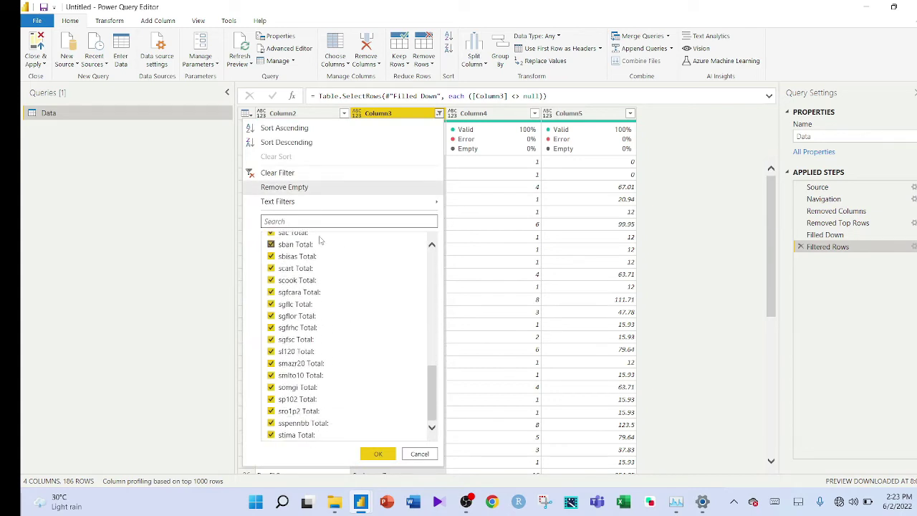
mouse_move(347, 205)
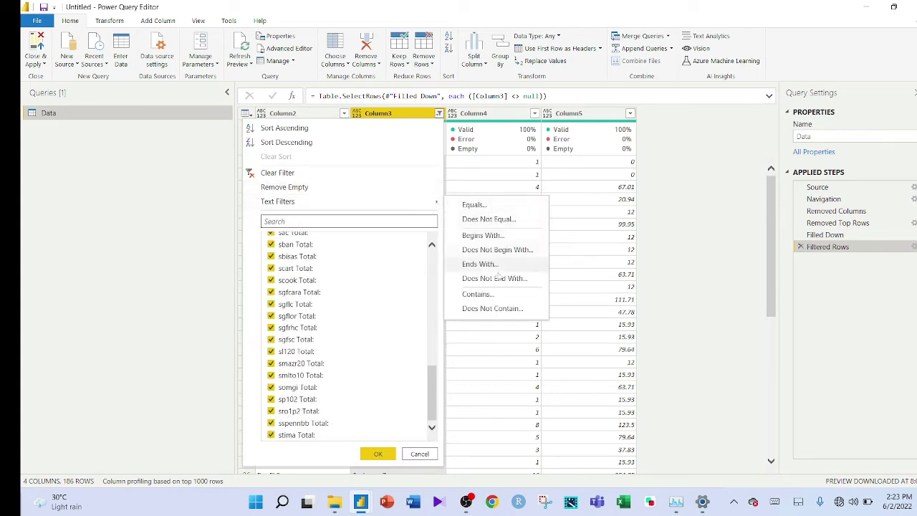
left_click(494, 295)
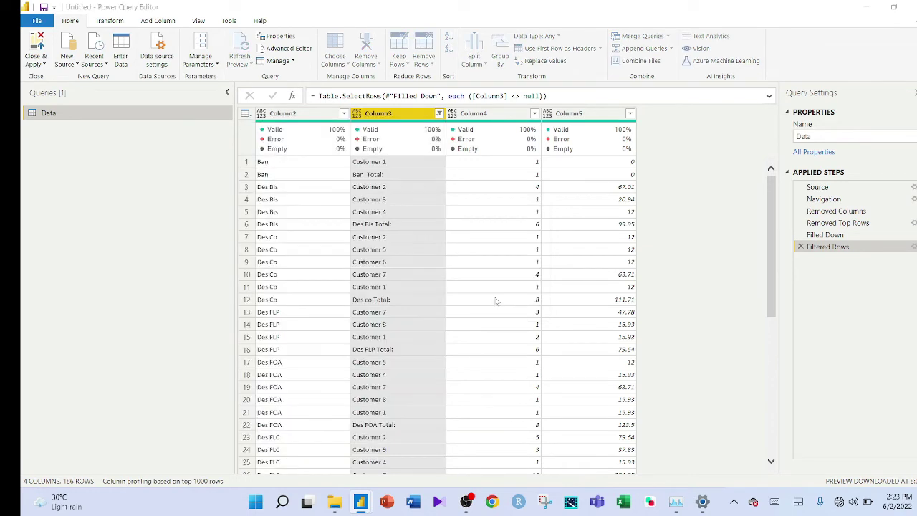
left_click(358, 247)
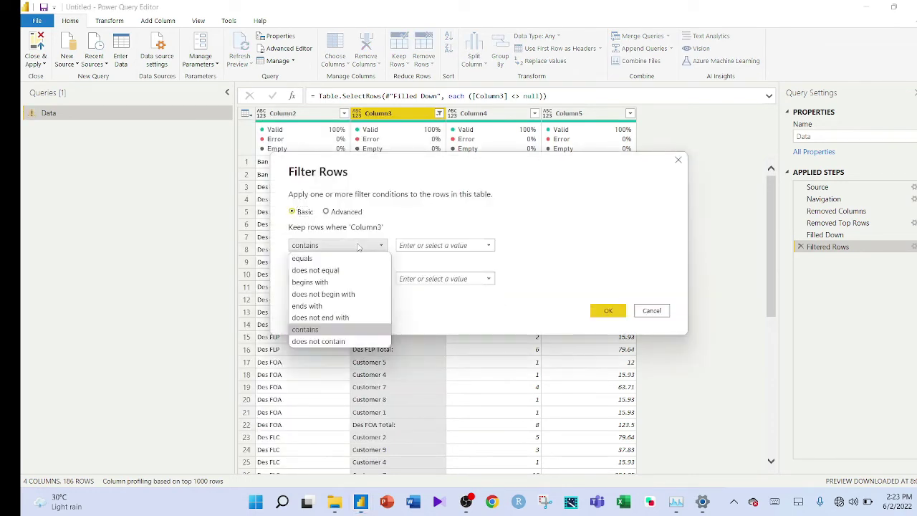
left_click(326, 344)
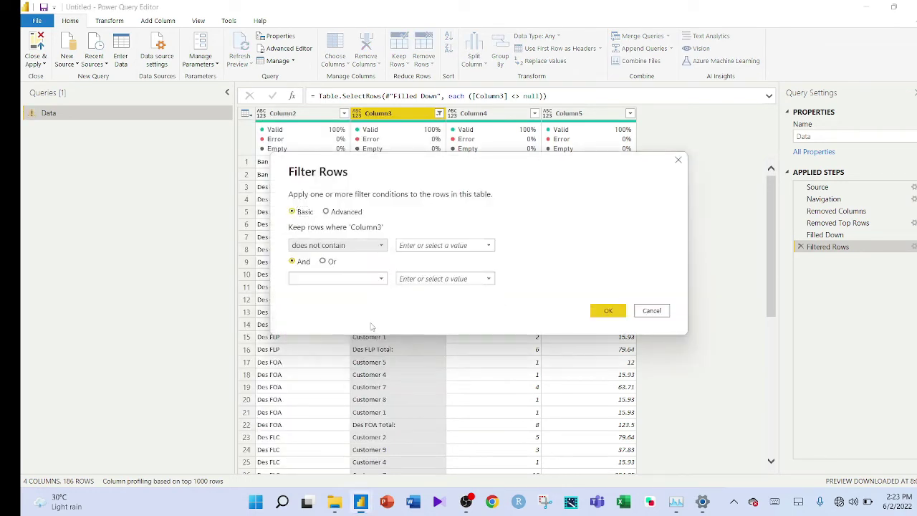
left_click(440, 245)
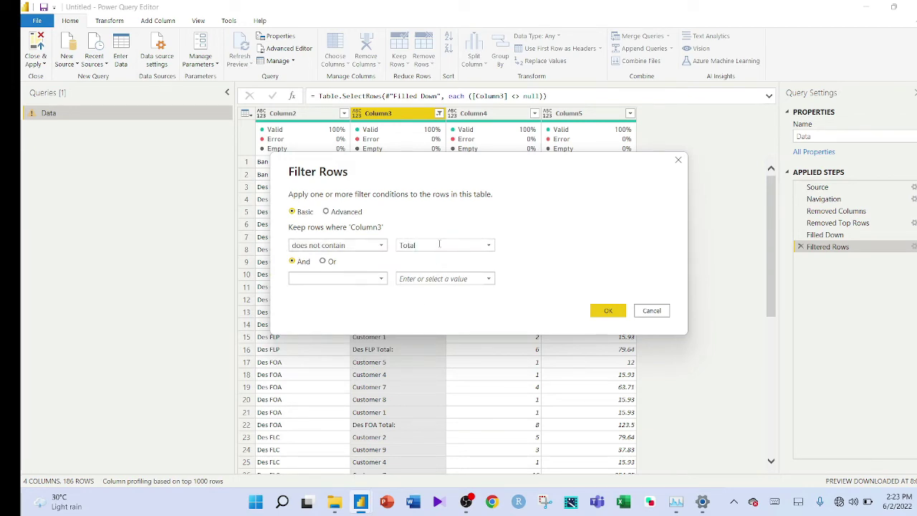
left_click(600, 312)
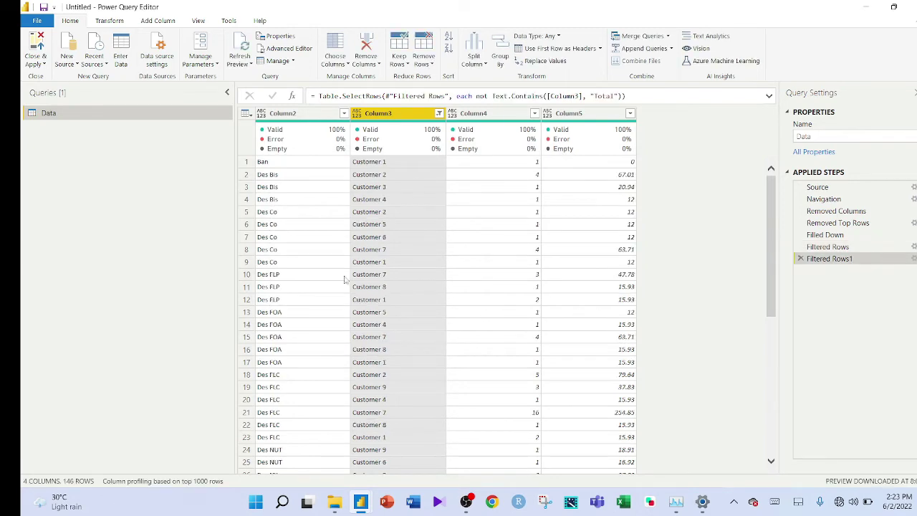
- Rename Column2 as Category and Column3 as Customer
scroll(444, 293, "down", 8)
scroll(443, 174, "down", 8)
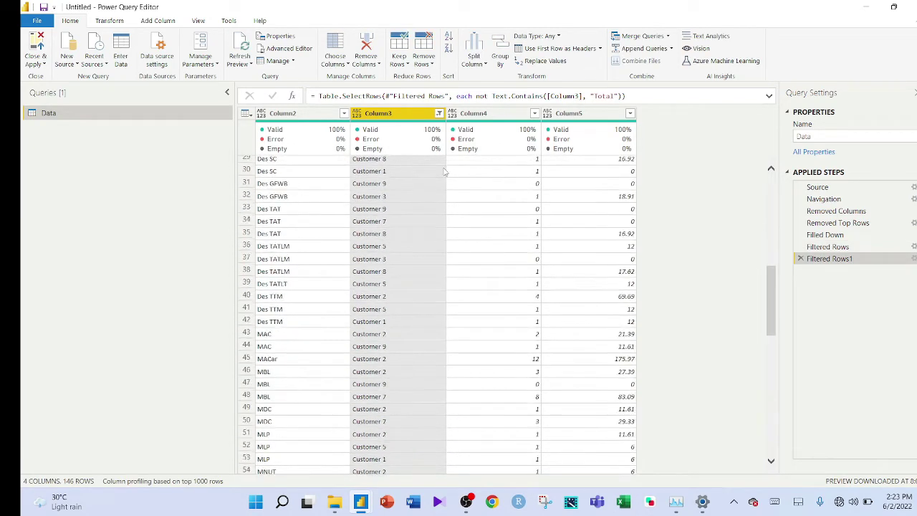
scroll(446, 189, "up", 16)
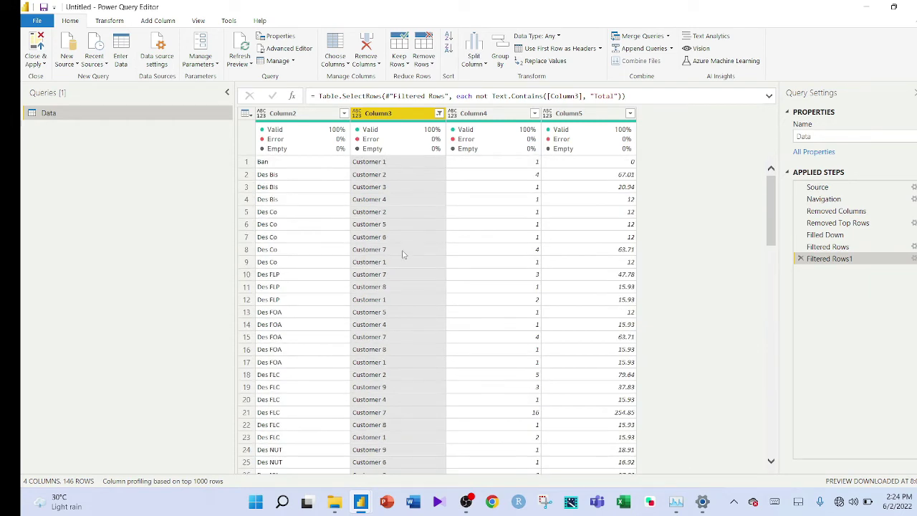
double_click(312, 112)
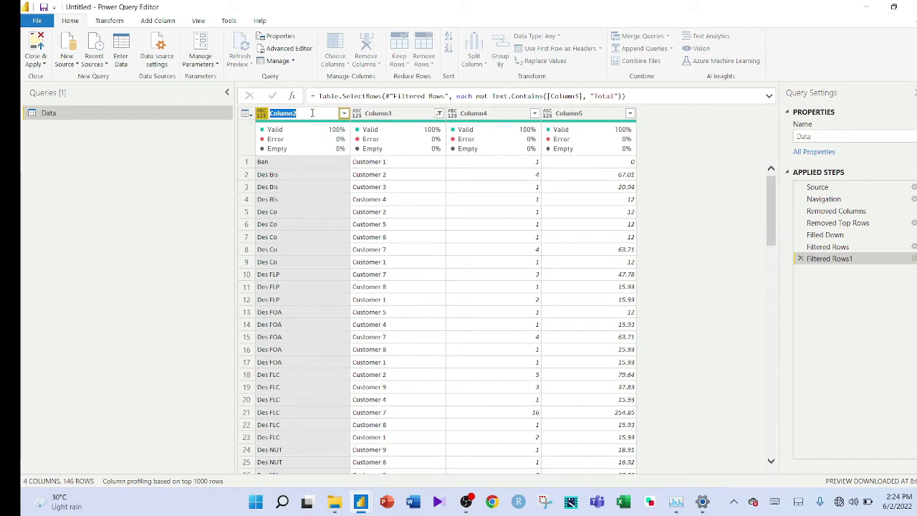
type("Category")
key("Return")
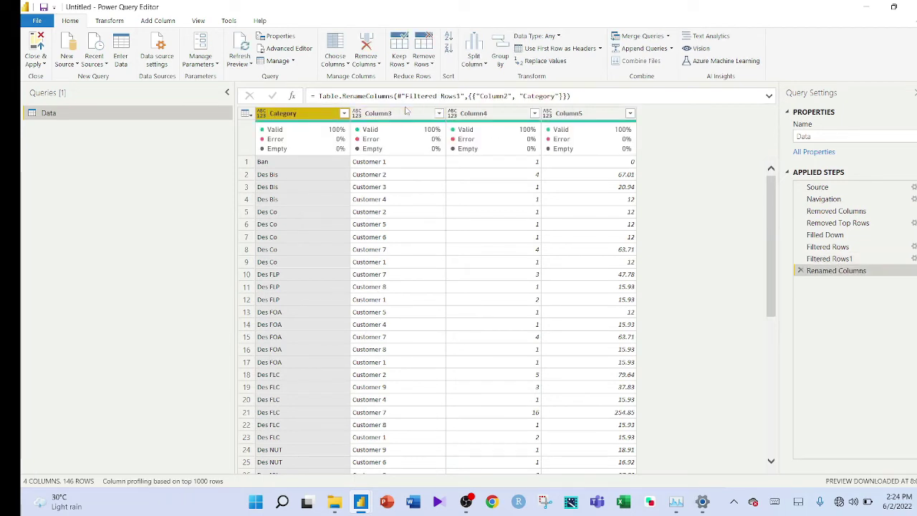
left_click(403, 112)
double_click(403, 112)
type("Customer")
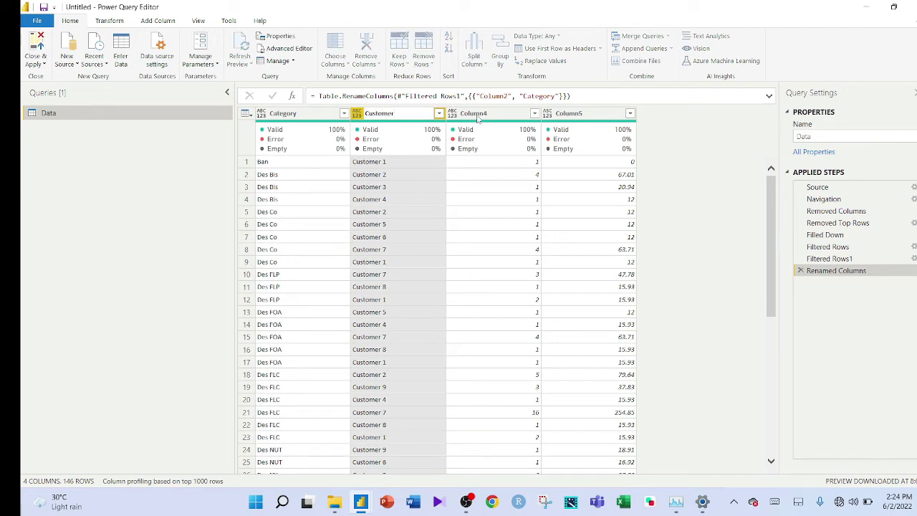
key("Return")
- Rename Column4 as Qty and Column5 as Price
double_click(476, 114)
type("Q")
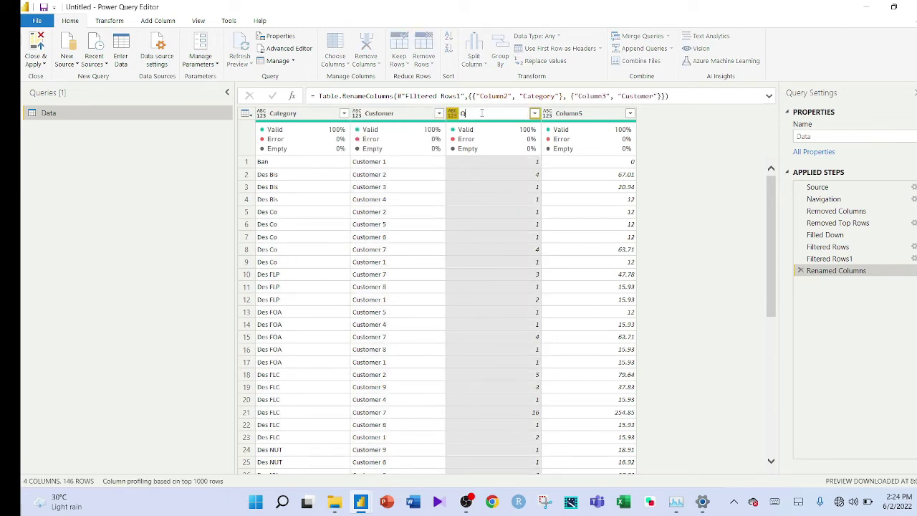
type("ty")
key("Return")
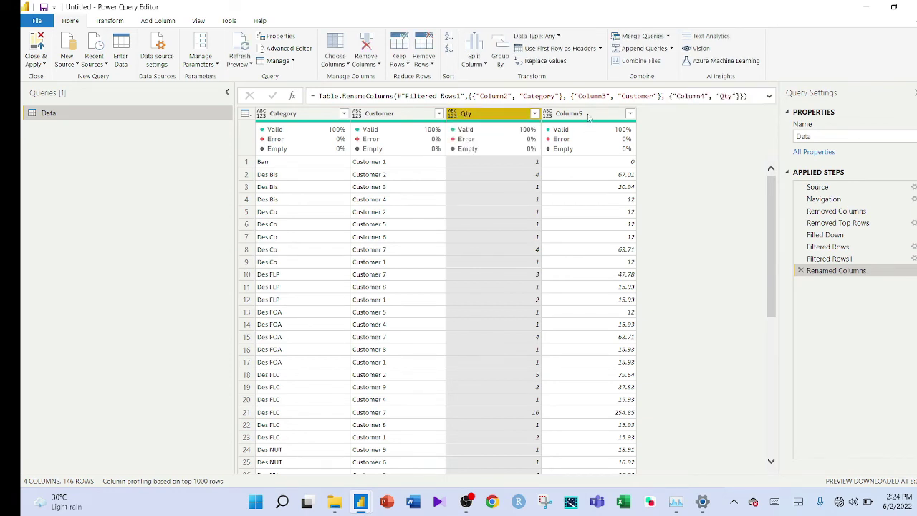
double_click(588, 114)
type("Pri")
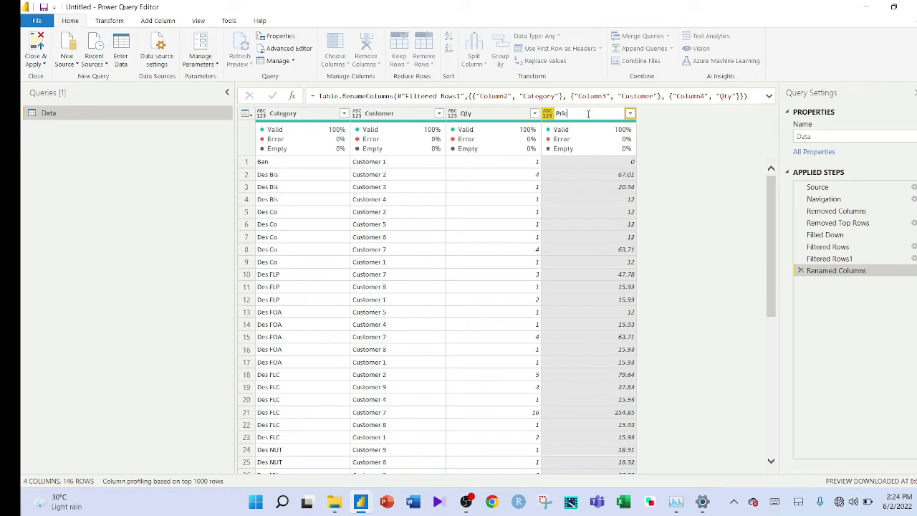
type("ce")
key("Return")
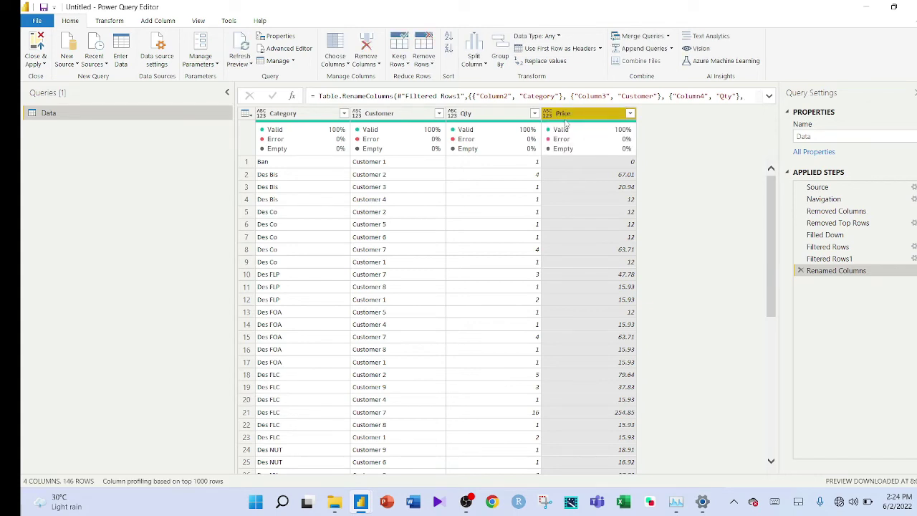
- Detect the data types of the Category, Customer, Qty and Price columns together
left_click(307, 117)
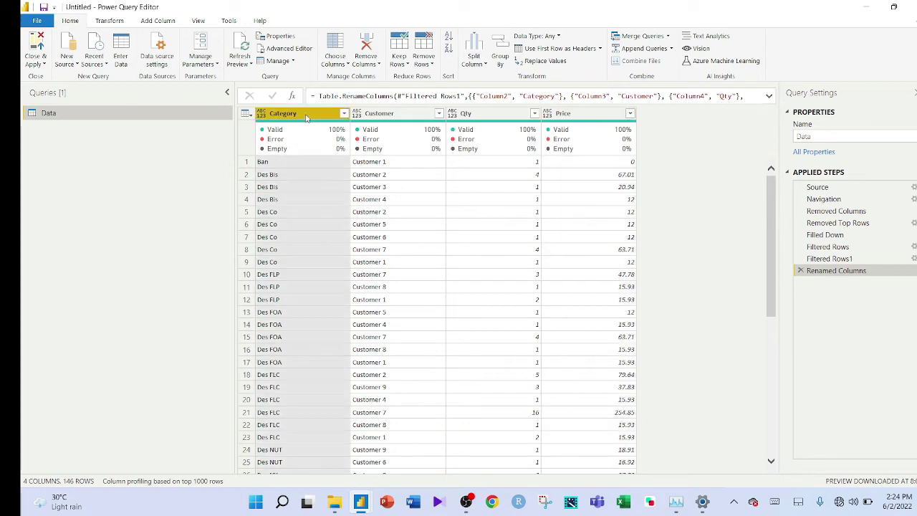
key("shift+Right")
key("shift+Right")
key("shift+Right")
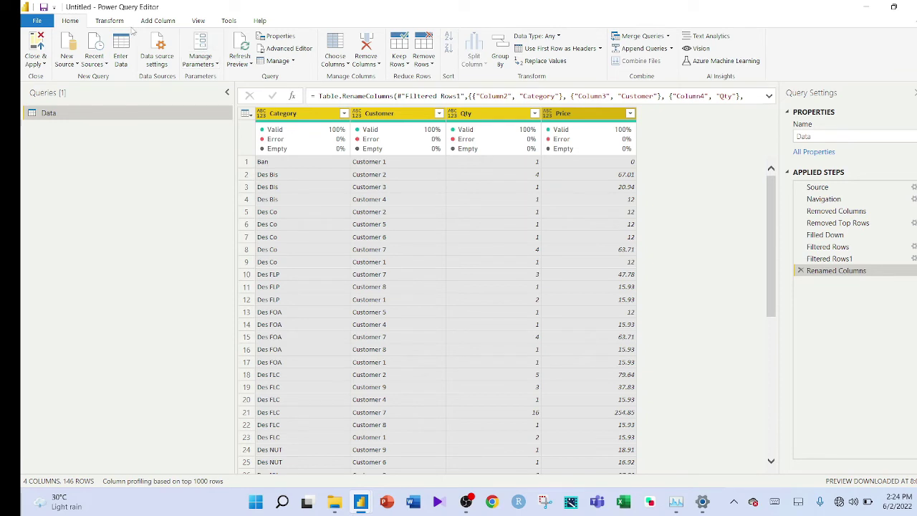
left_click(114, 21)
left_click(183, 49)
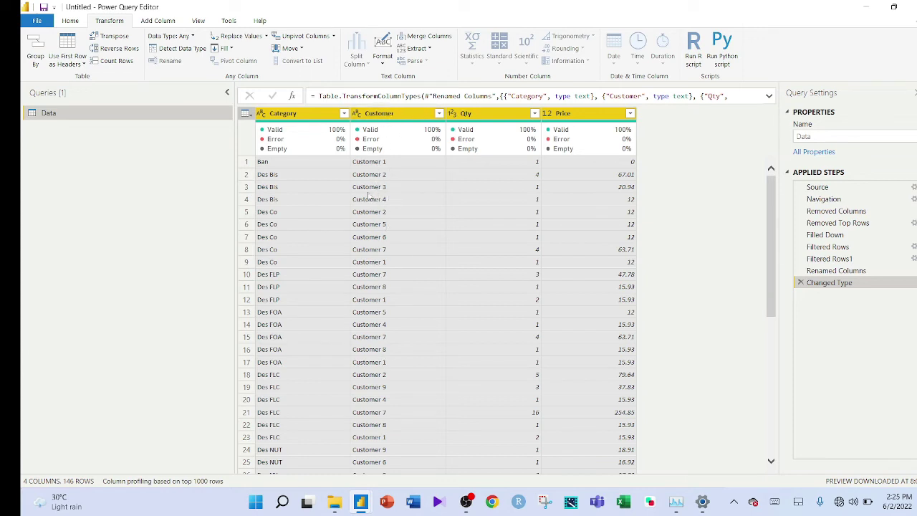
- Add a new column that extracts the text after the space delimiter from the Customer column
left_click(401, 116)
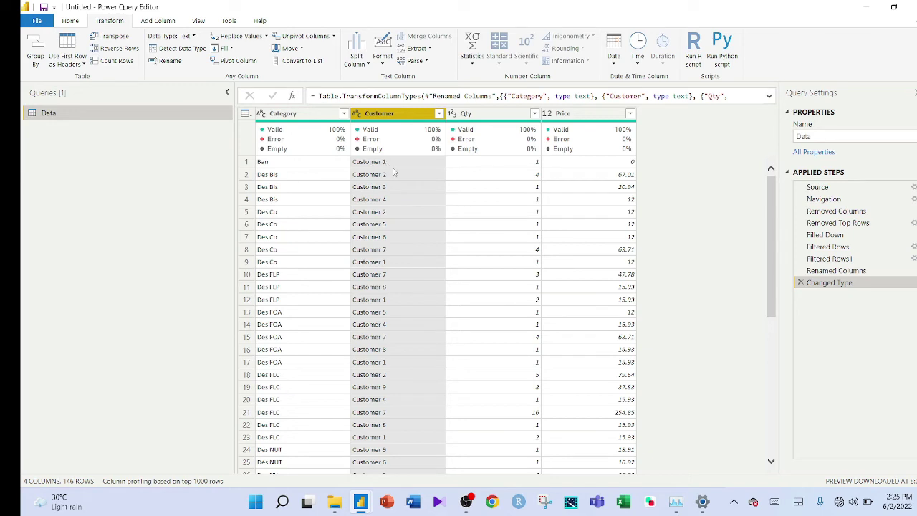
left_click(155, 22)
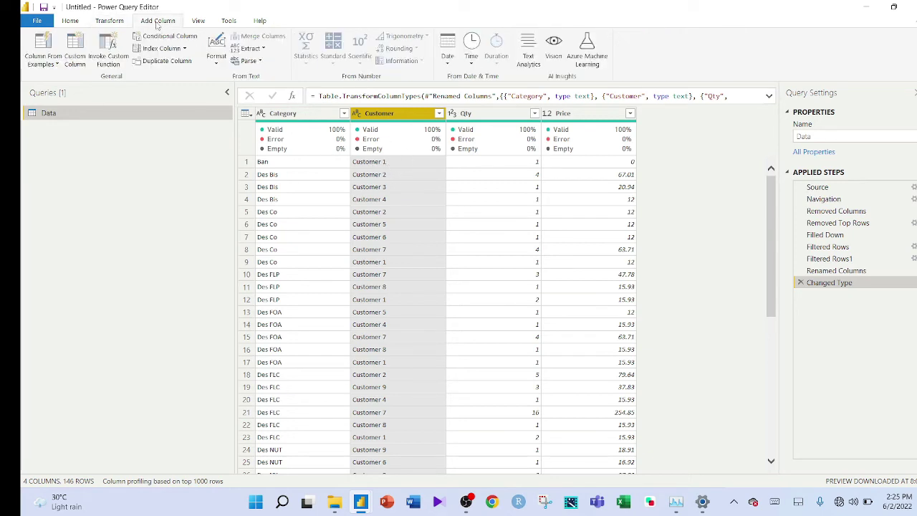
left_click(264, 49)
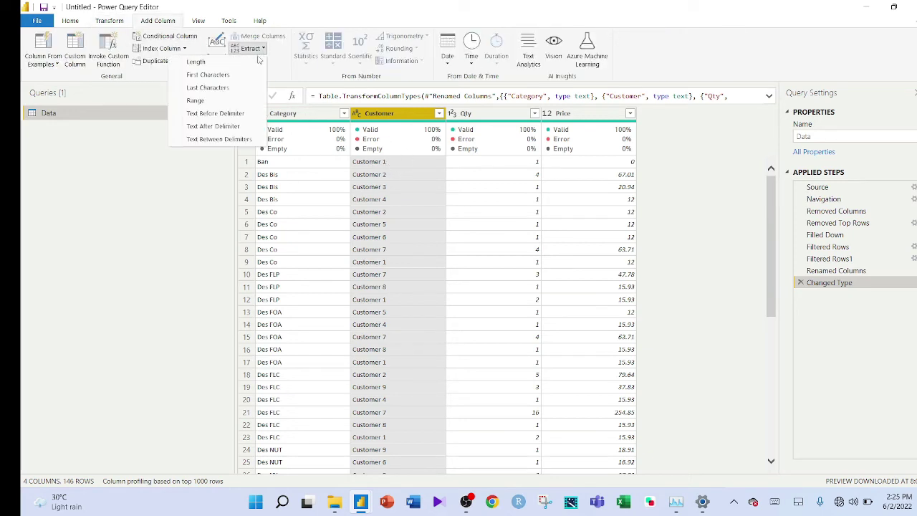
left_click(215, 127)
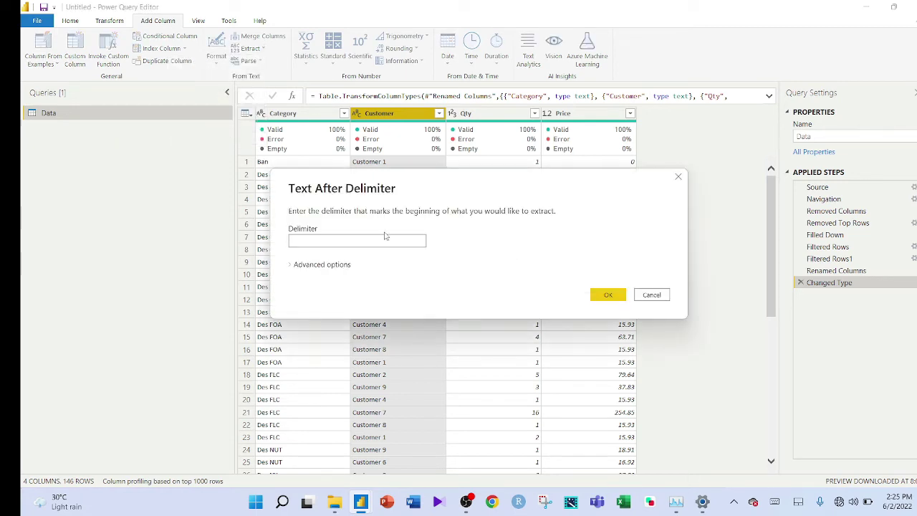
left_click_drag(417, 188, 444, 231)
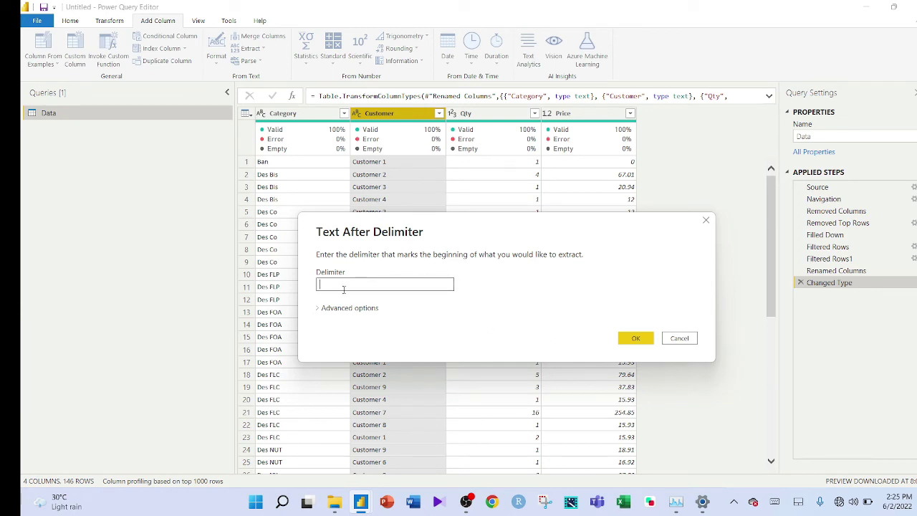
left_click(625, 340)
- Rename the extracted text column as Customer Order and set its data type to Whole Number
double_click(690, 115)
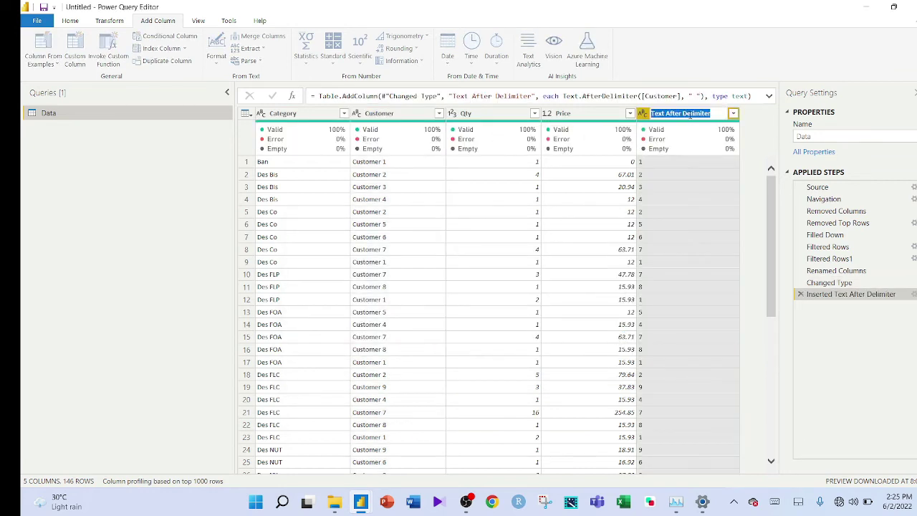
type("Order")
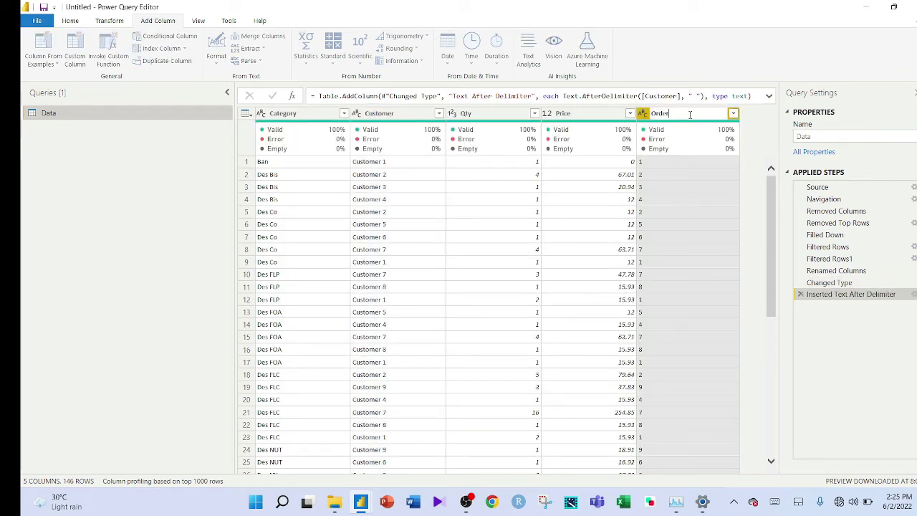
key("Return")
type("Customer")
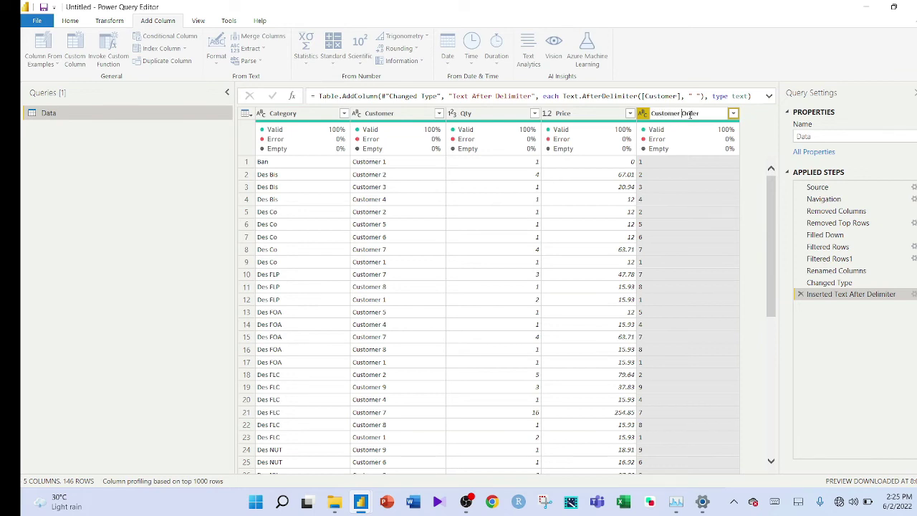
key("Return")
left_click(642, 114)
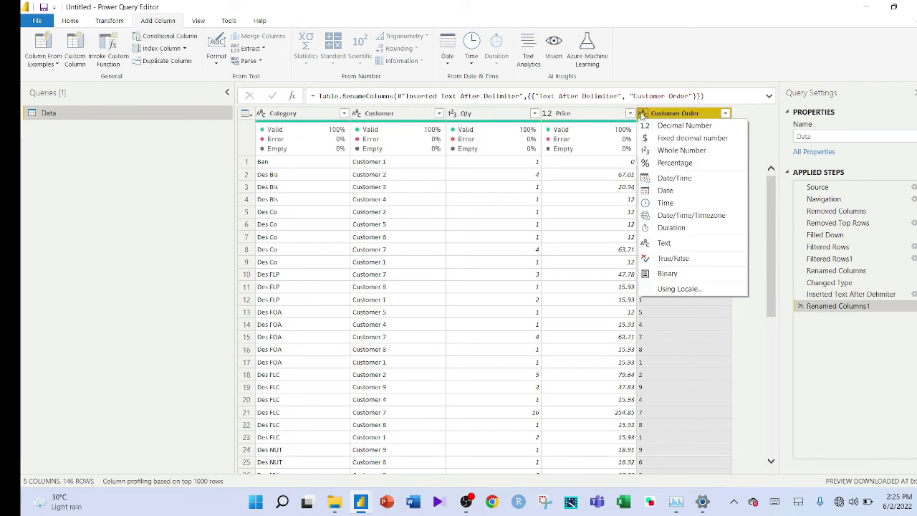
left_click(670, 151)
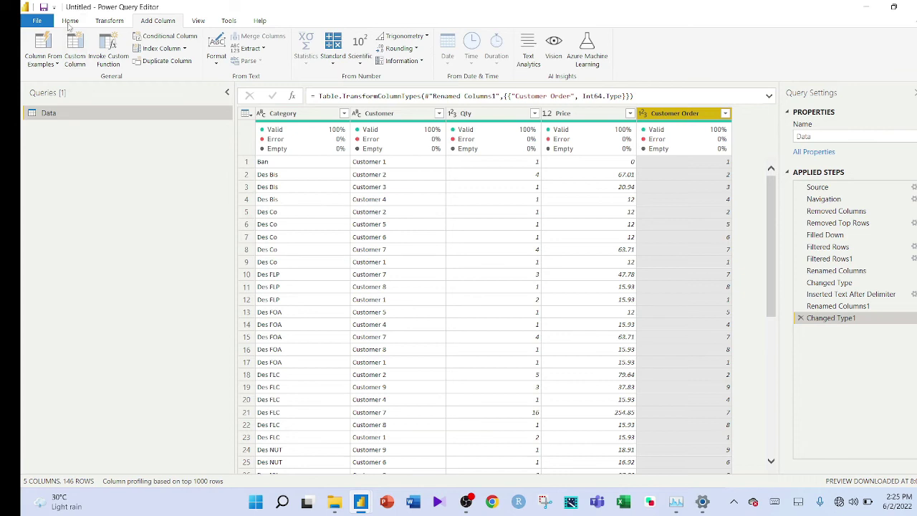
- Import the NameMatch CSV file from the Test Data-4 folder as a new query with the comma delimiter
left_click(70, 22)
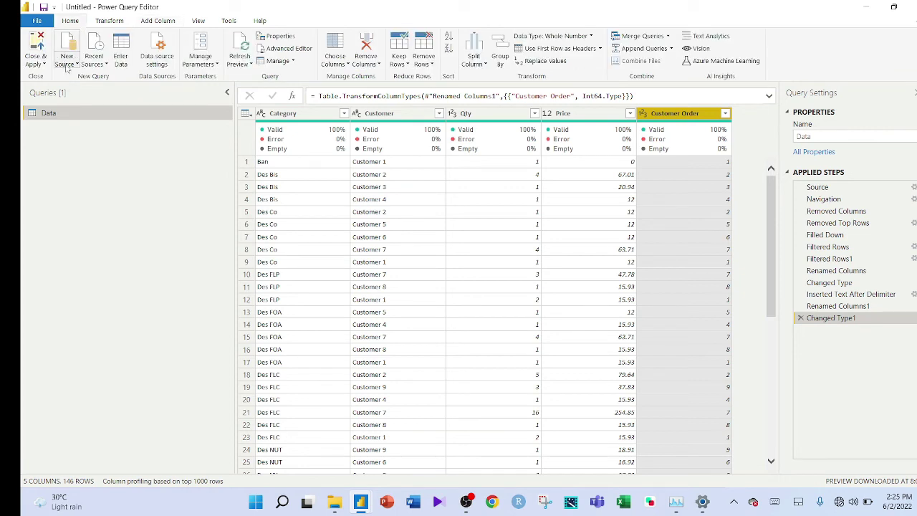
left_click(68, 63)
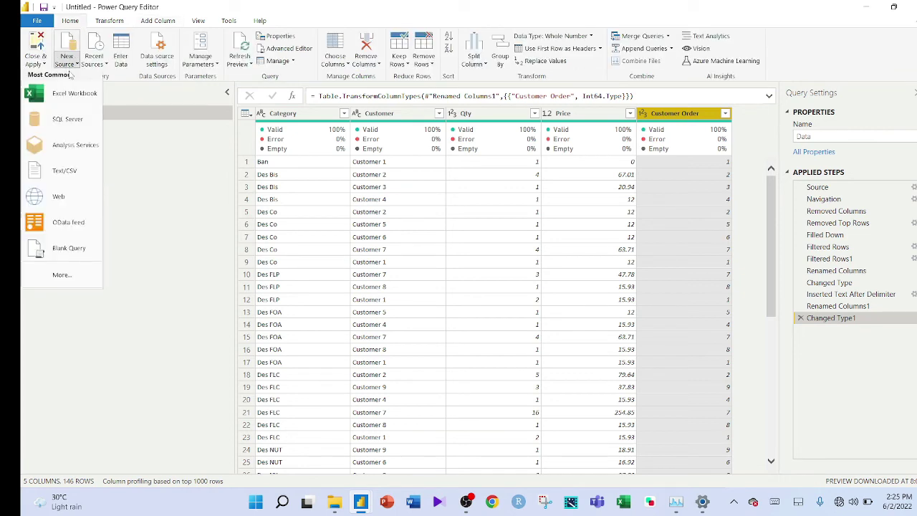
left_click(63, 175)
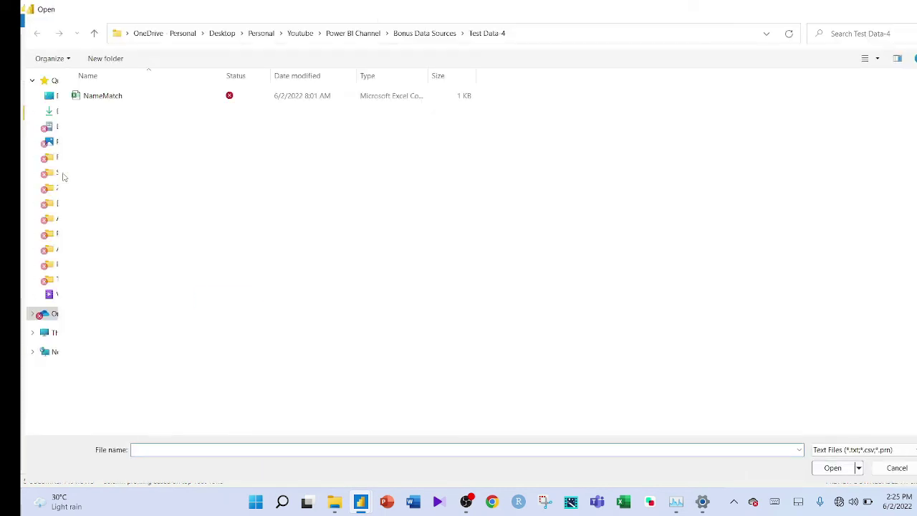
left_click(121, 101)
left_click(845, 467)
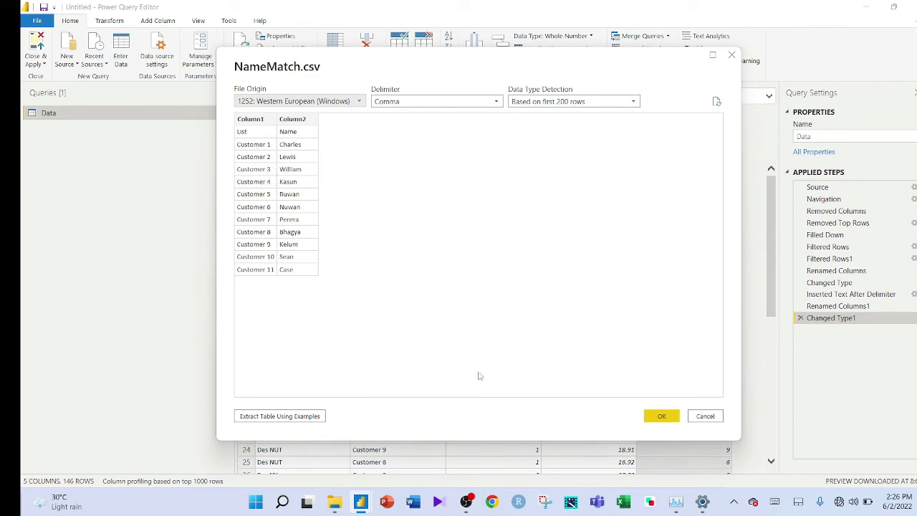
left_click(666, 422)
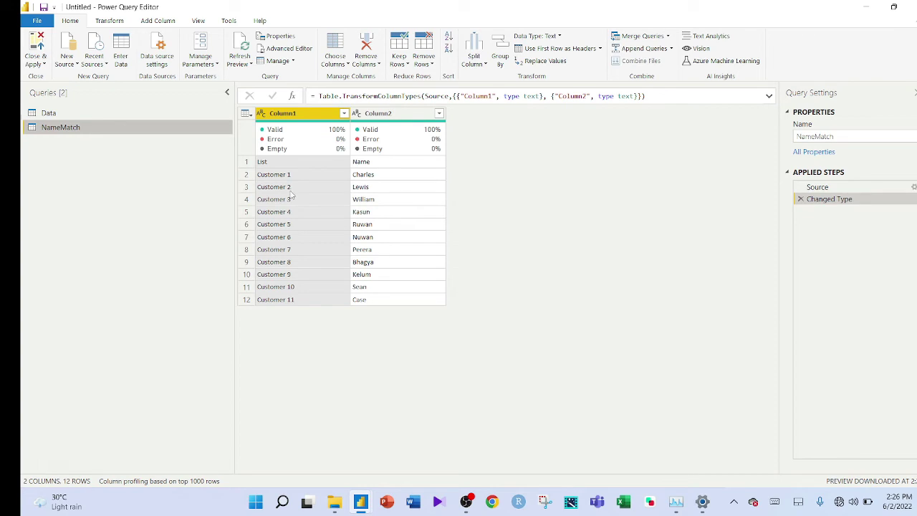
- Promote the first row of the NameMatch query to column headers
left_click(248, 114)
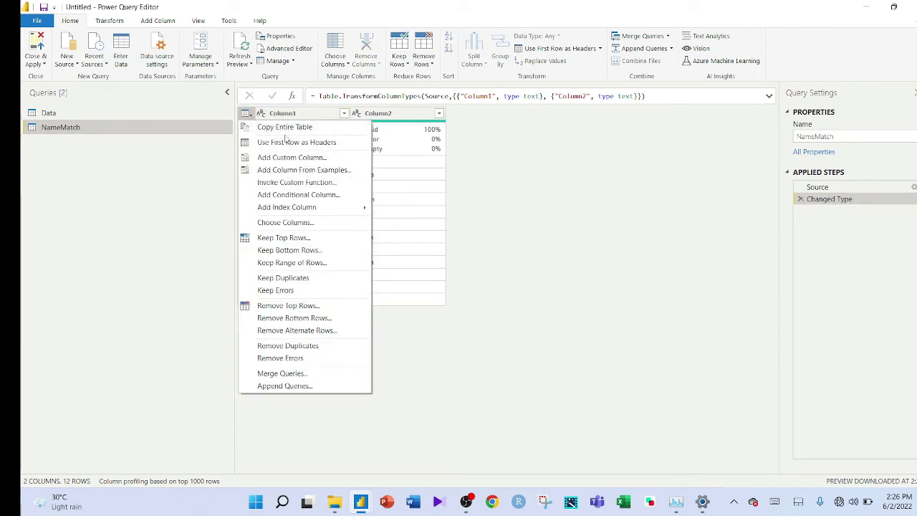
left_click(339, 144)
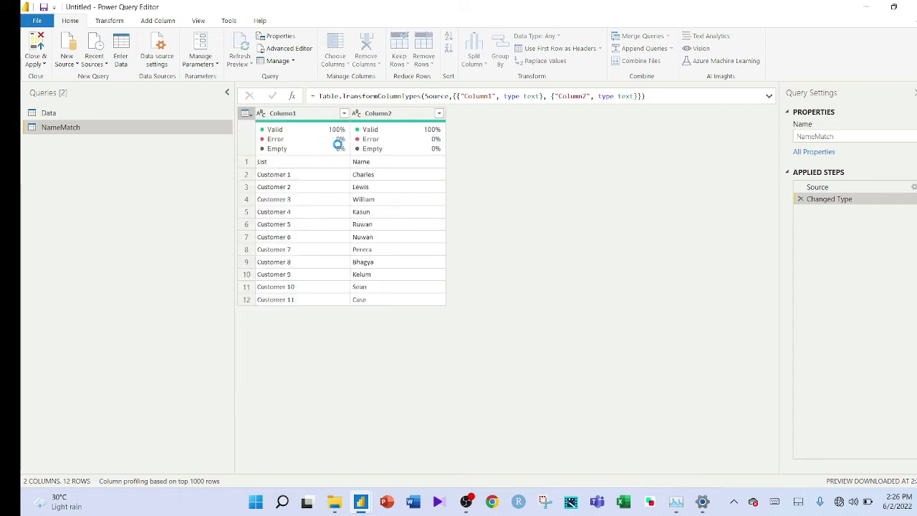
mouse_move(304, 137)
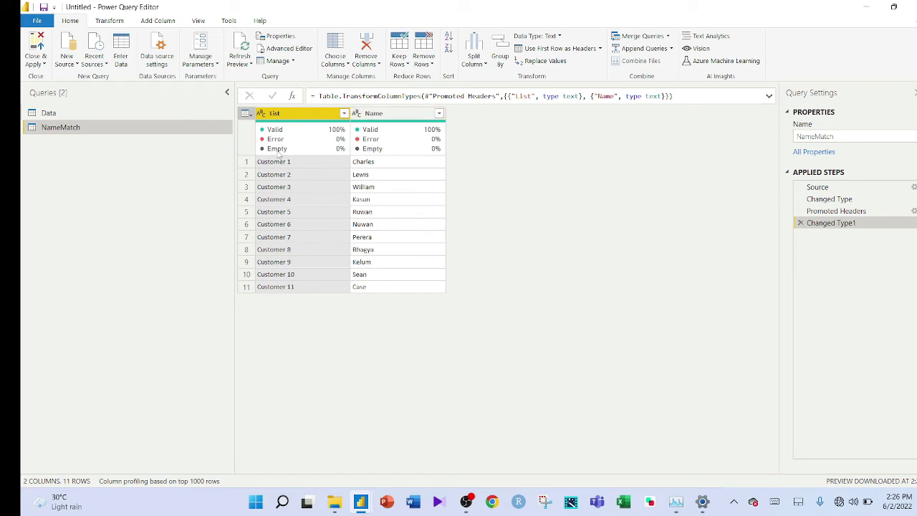
mouse_move(274, 155)
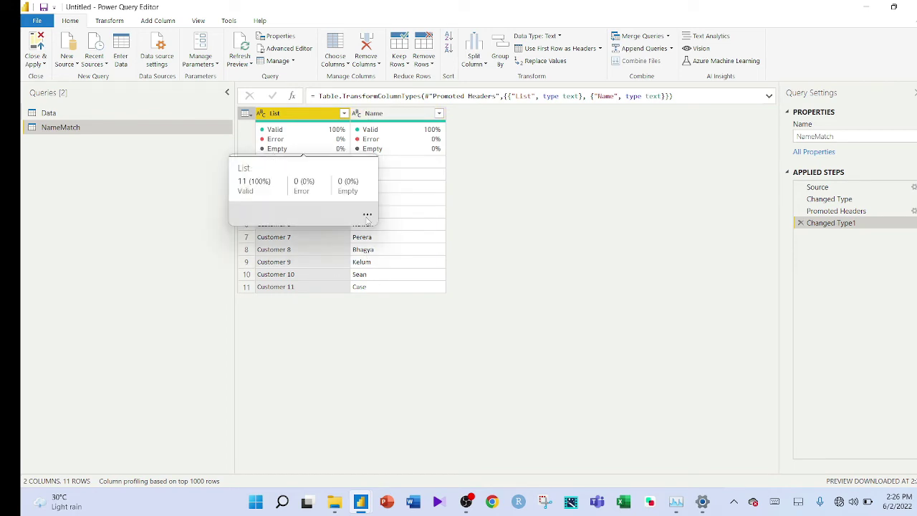
- Return to the Data query, then apply the query changes and close the query editor
left_click(86, 114)
left_click(60, 127)
left_click(49, 113)
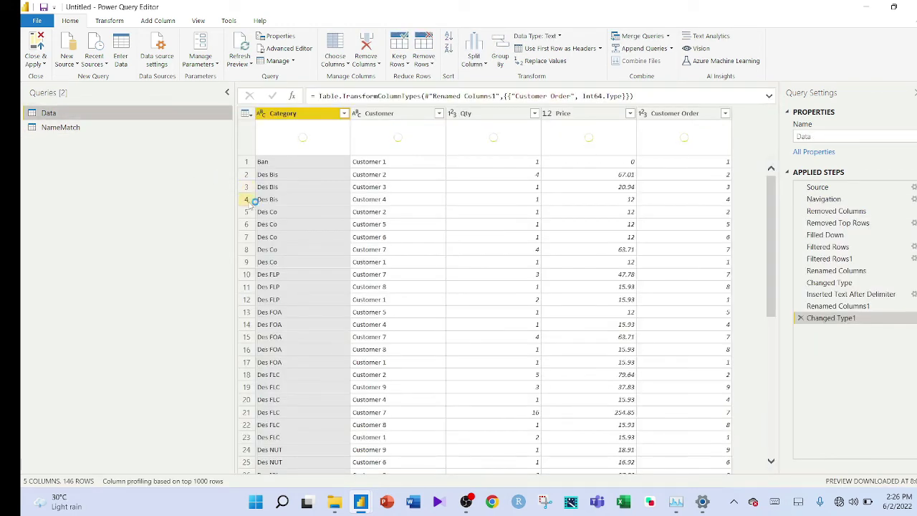
left_click(35, 64)
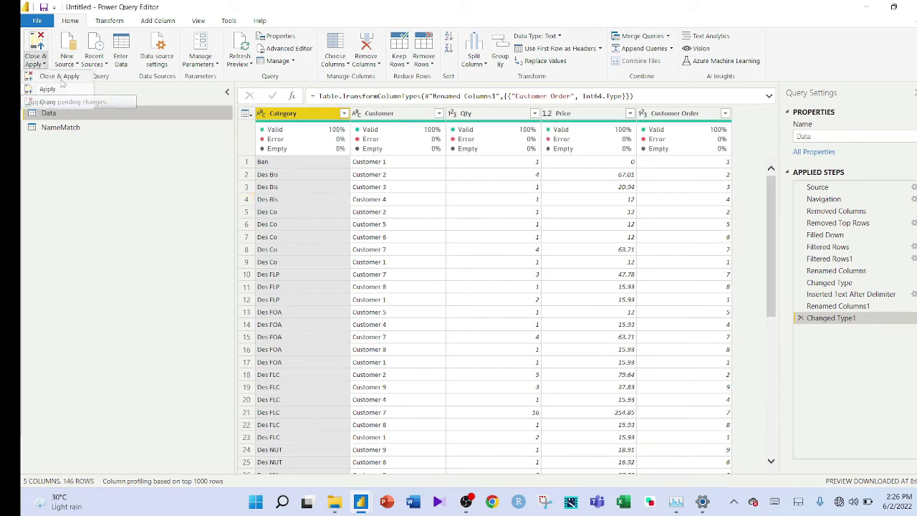
left_click(46, 101)
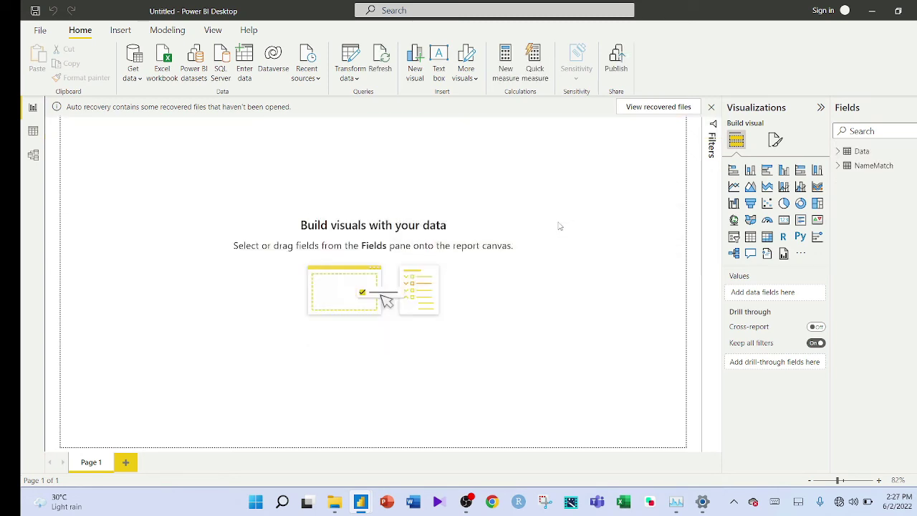
- Reopen the query editor and examine the NameMatch query's applied steps, especially the Columns argument in its Source formula
left_click(350, 57)
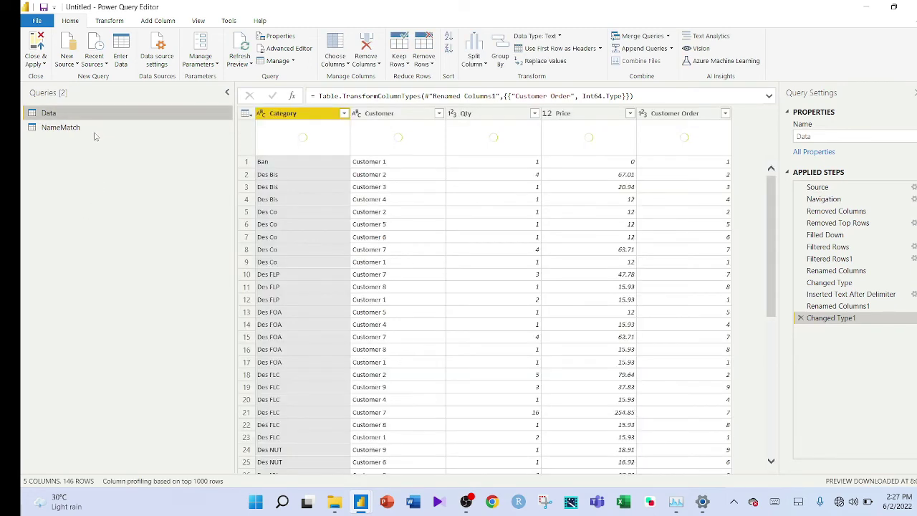
left_click(95, 130)
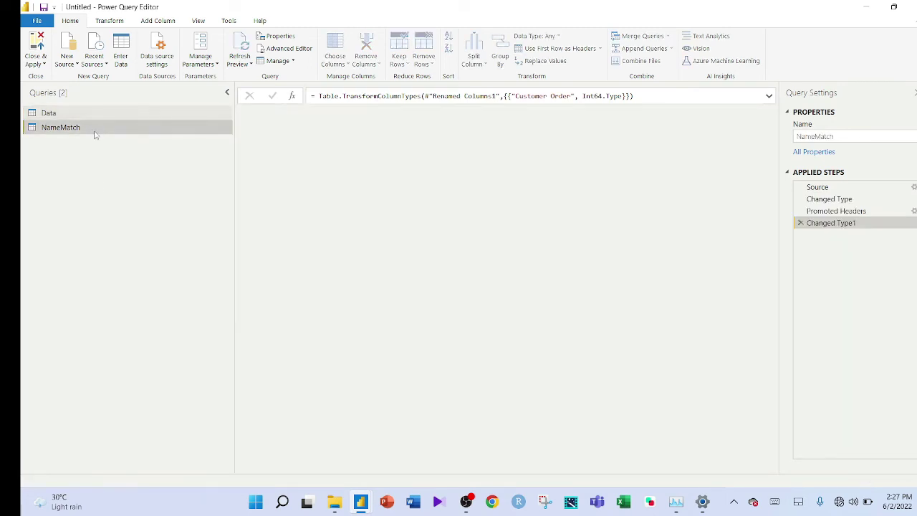
left_click(870, 211)
left_click(868, 200)
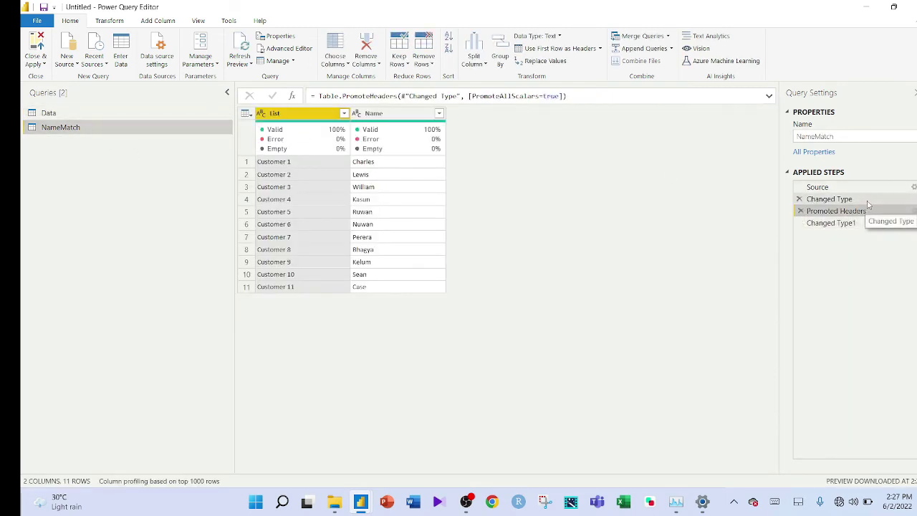
left_click(868, 188)
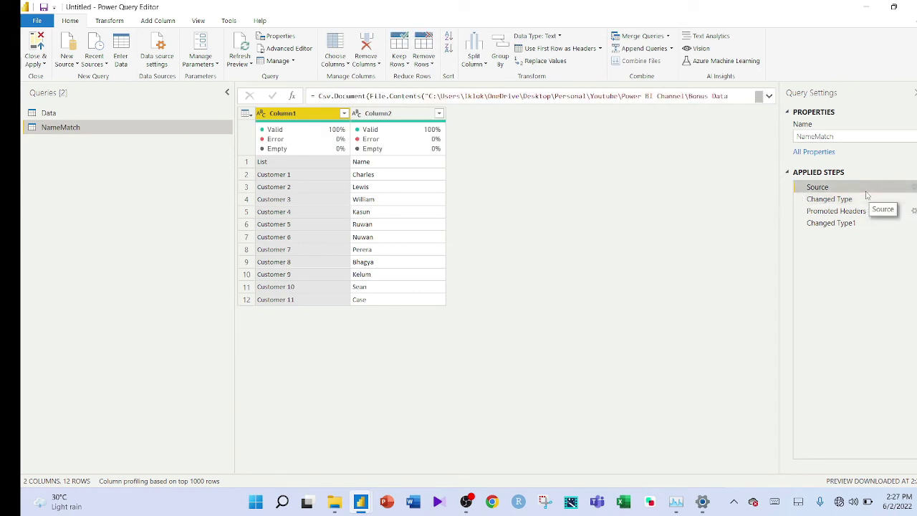
left_click(769, 96)
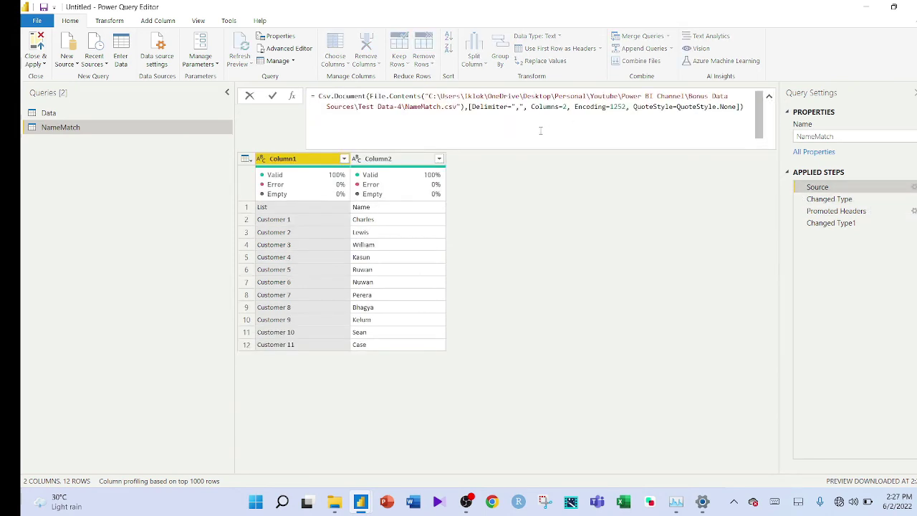
left_click(559, 107)
double_click(564, 106)
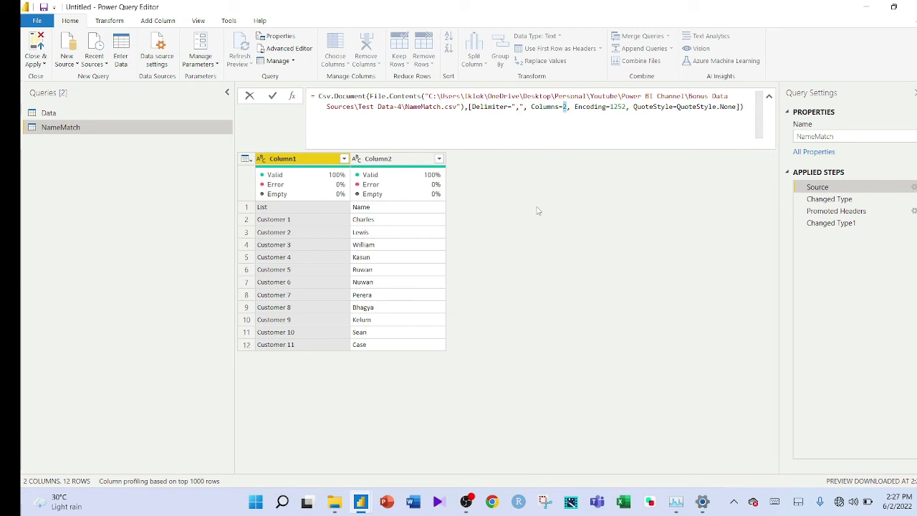
left_click(864, 9)
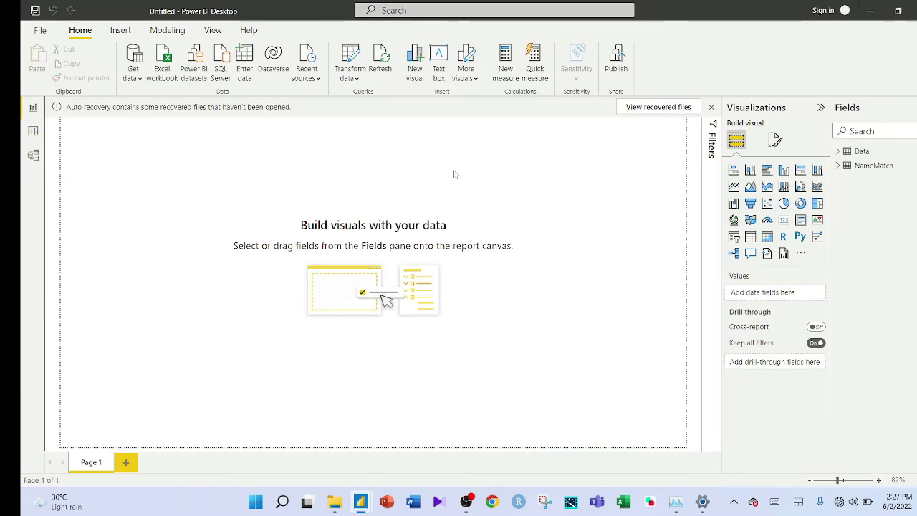
- Relate the Data table's Customer field to NameMatch's List field in the model and set the relationship's cross filter direction to Both
left_click(35, 158)
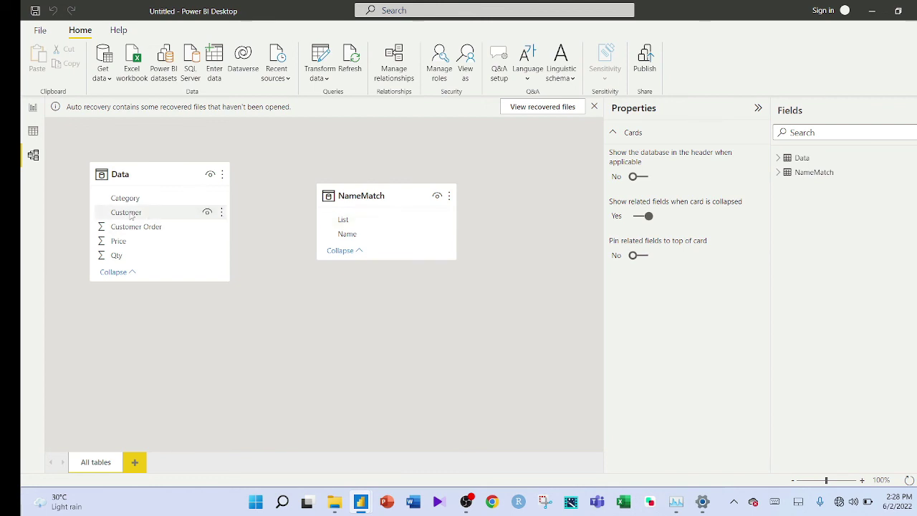
left_click_drag(145, 212, 397, 222)
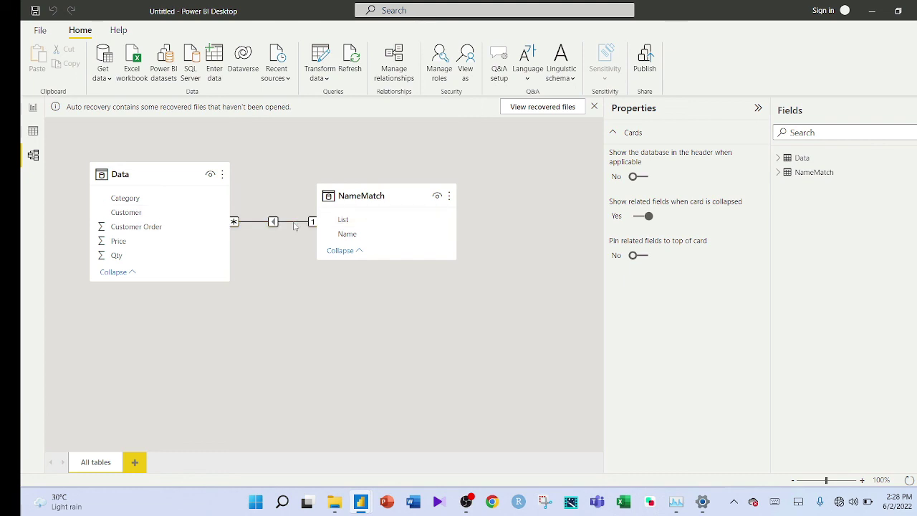
double_click(294, 223)
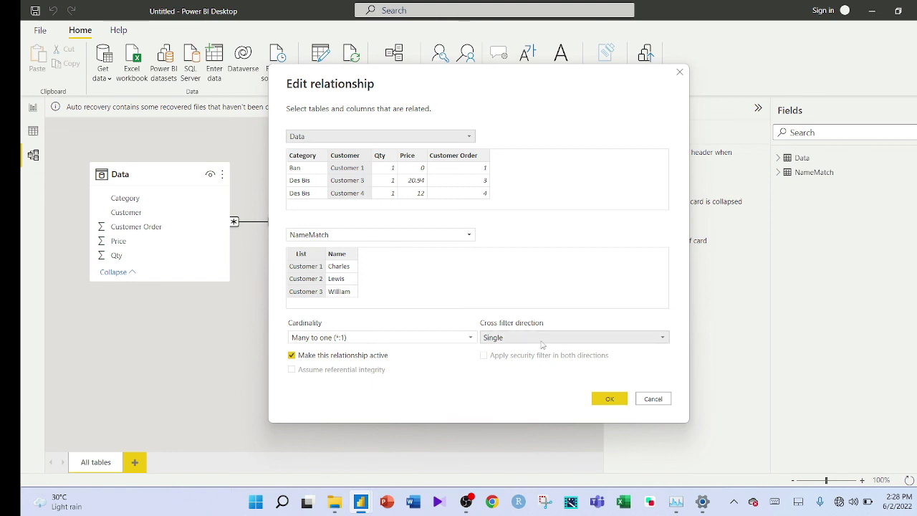
left_click_drag(479, 93, 797, 102)
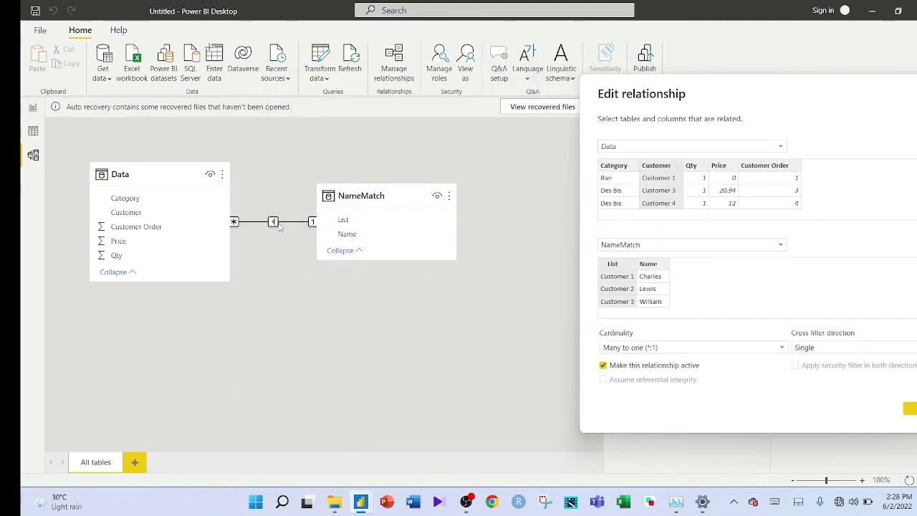
left_click_drag(751, 77, 560, 28)
left_click(723, 299)
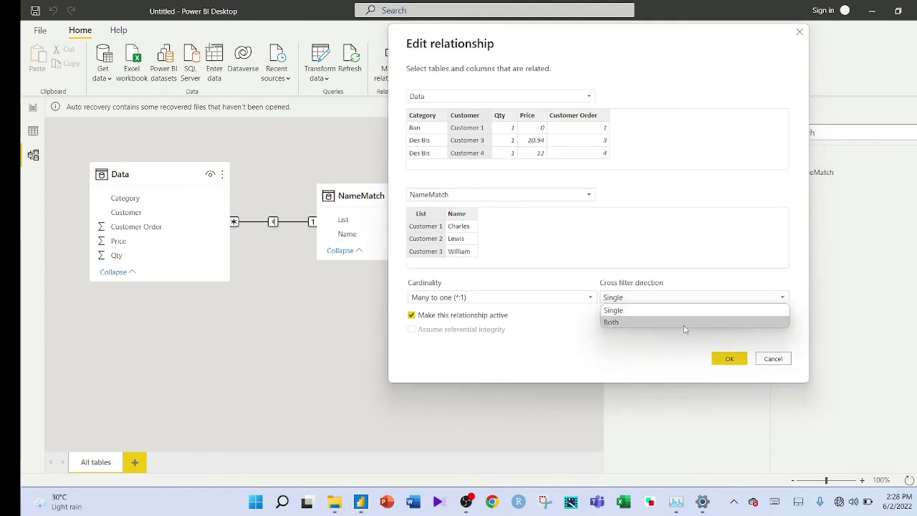
left_click(685, 323)
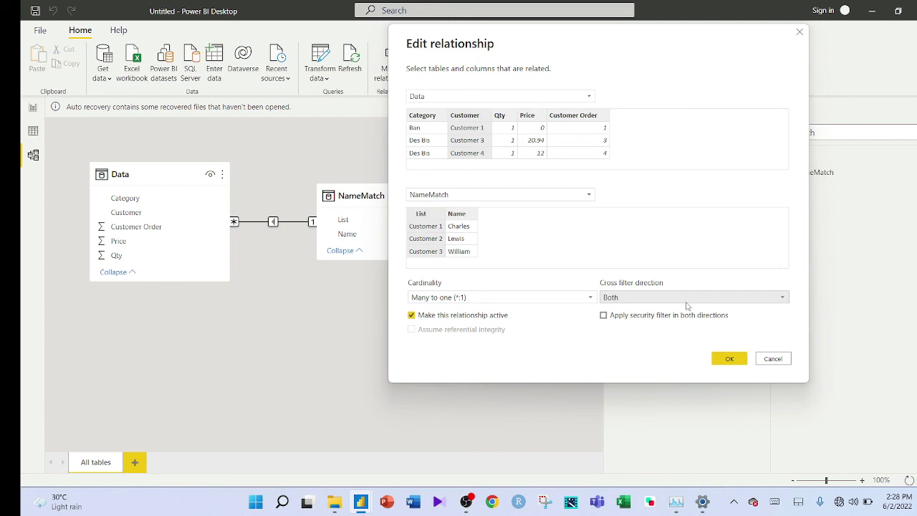
left_click(728, 357)
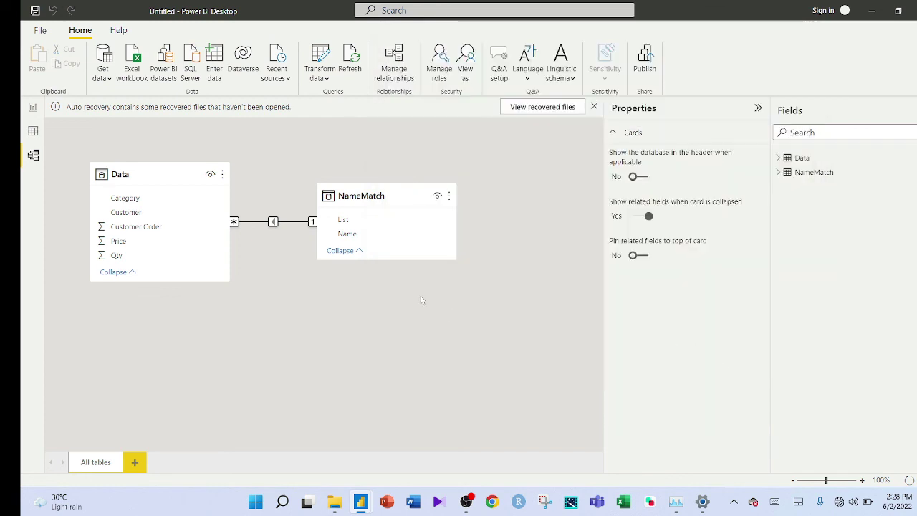